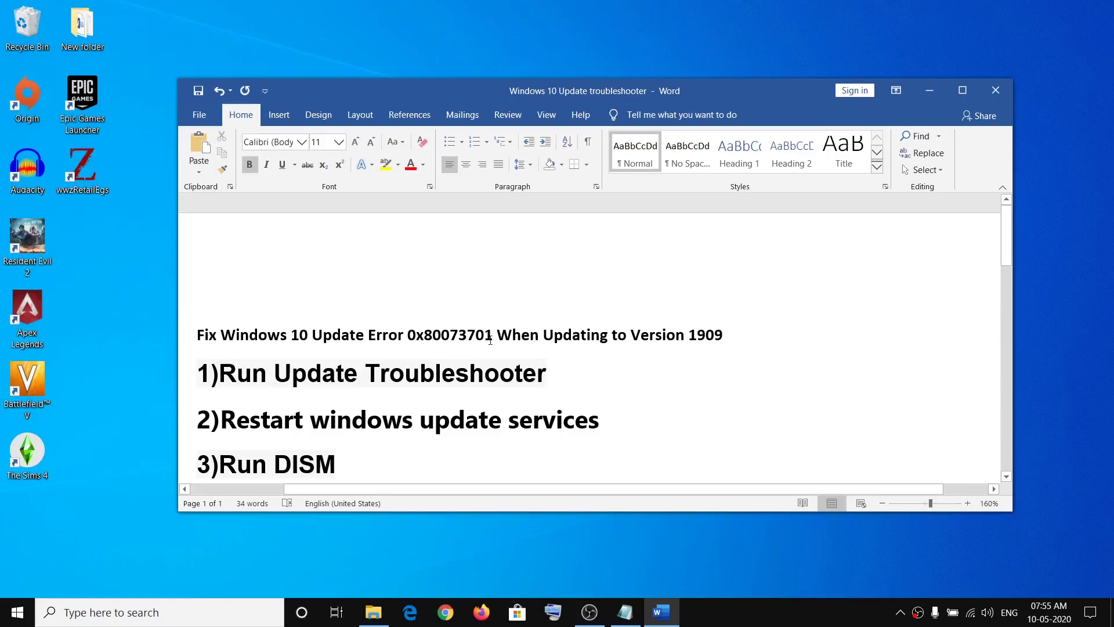
# - Highlight error code 0x80073701 and the Run Update Troubleshooter step in the Word notes
pyautogui.moveTo(408, 335); pyautogui.dragTo(705, 344)
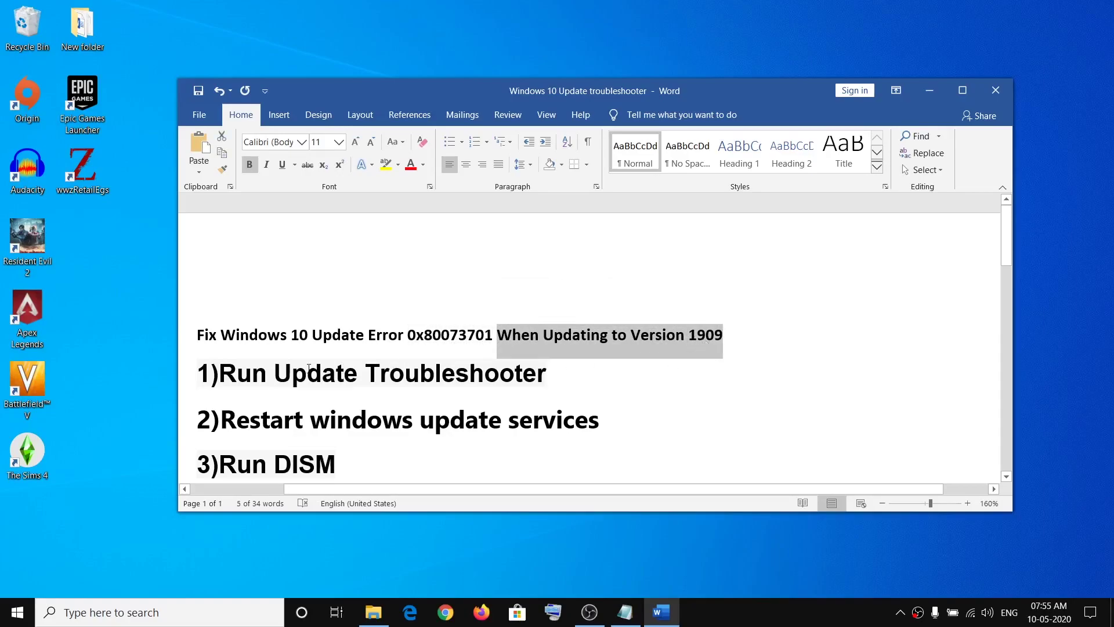
pyautogui.click(273, 376)
pyautogui.moveTo(495, 337); pyautogui.dragTo(398, 337)
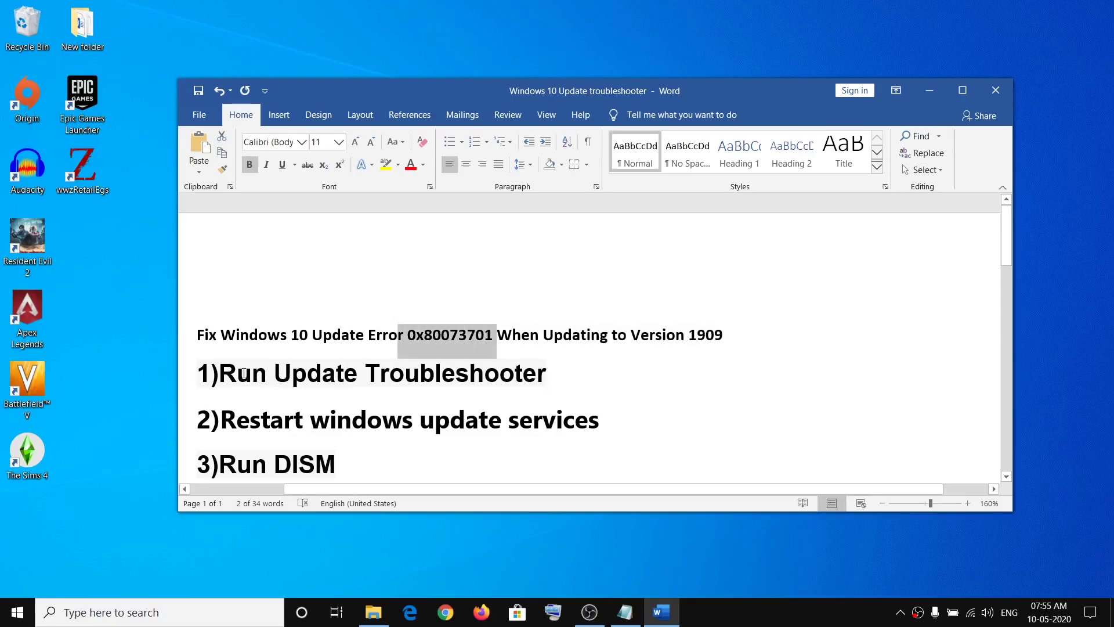
pyautogui.moveTo(223, 376); pyautogui.dragTo(513, 394)
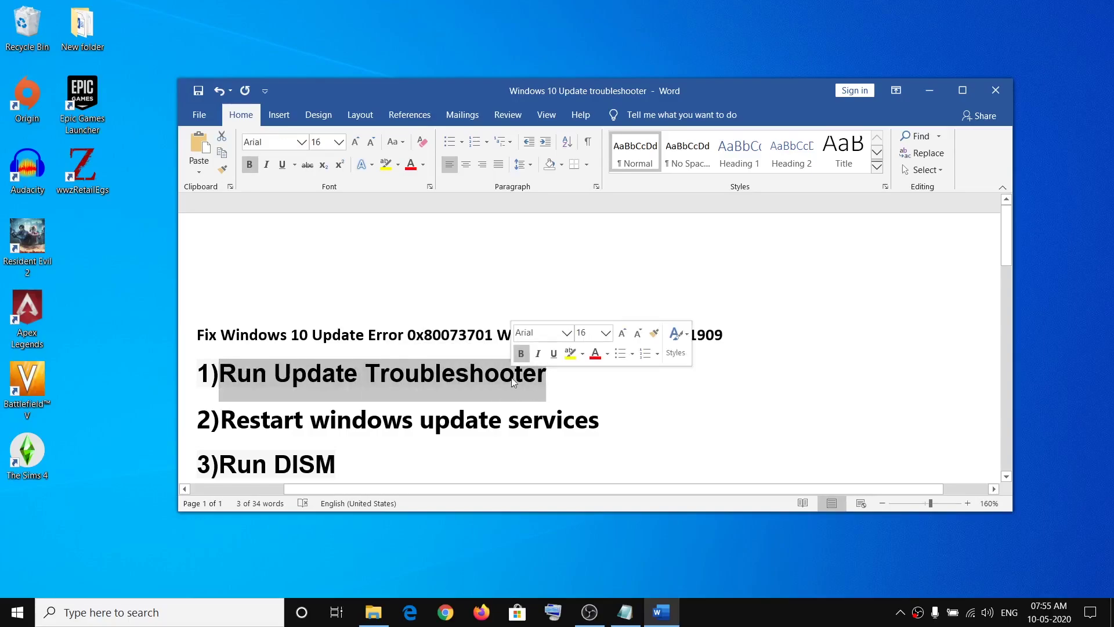
# - Run the Windows Update troubleshooter from Settings > Update & Security > Troubleshoot, then return to Word
pyautogui.click(18, 617)
pyautogui.click(29, 547)
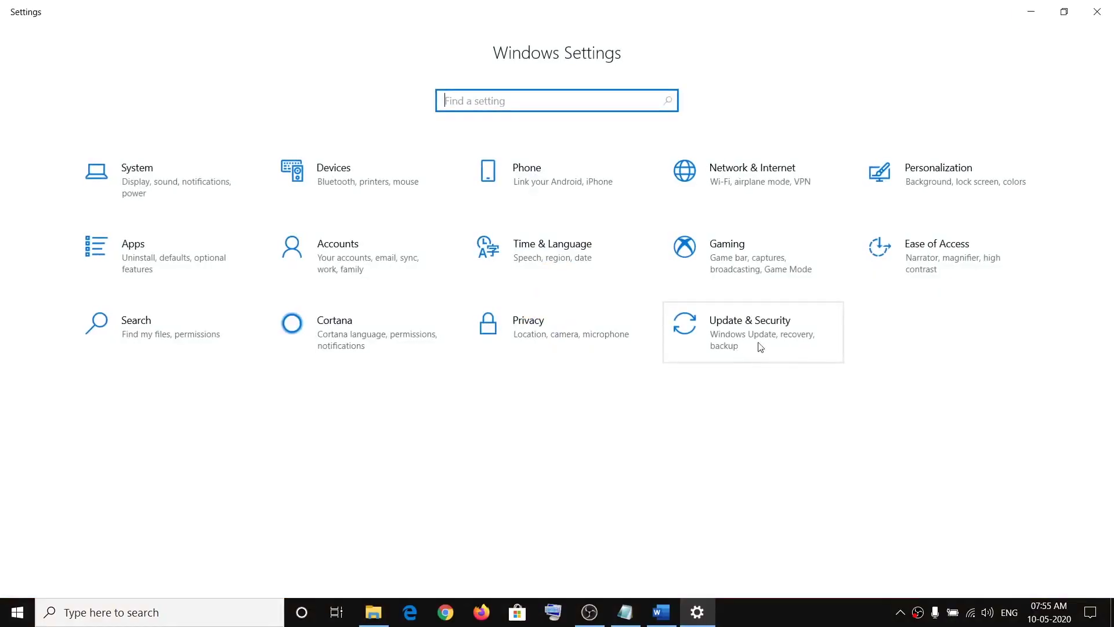
pyautogui.click(767, 347)
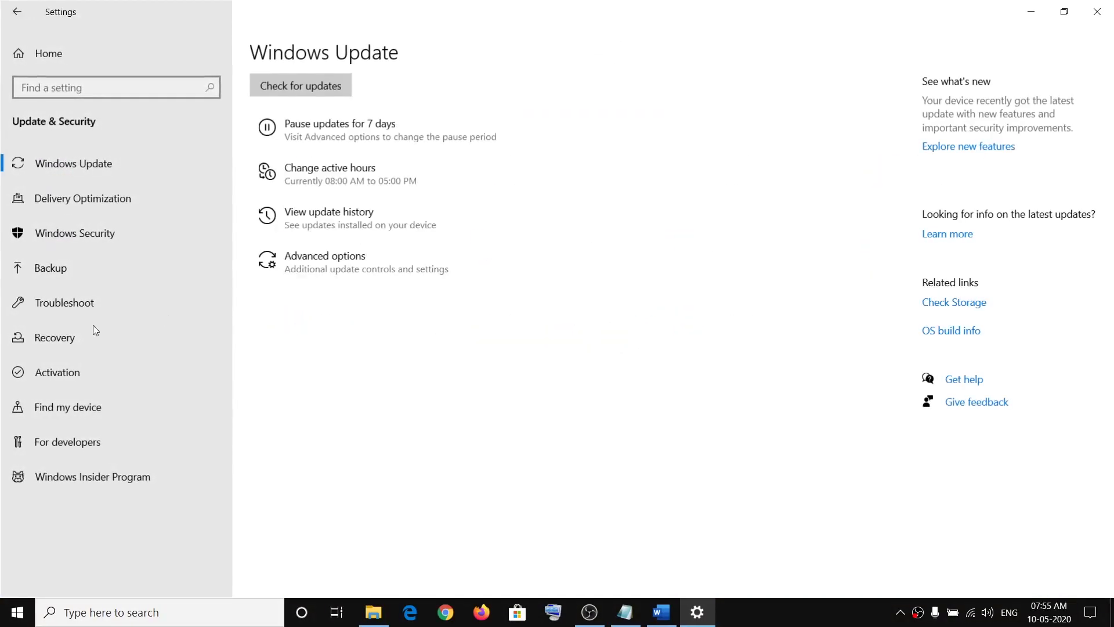
pyautogui.click(78, 302)
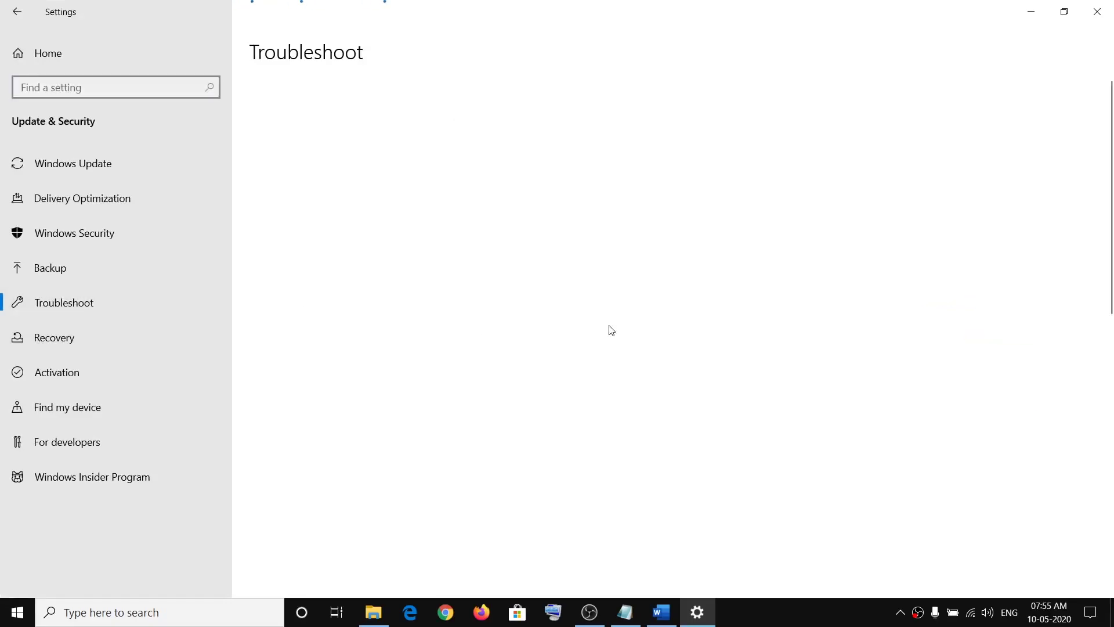
pyautogui.scroll(-6, 530, 319)
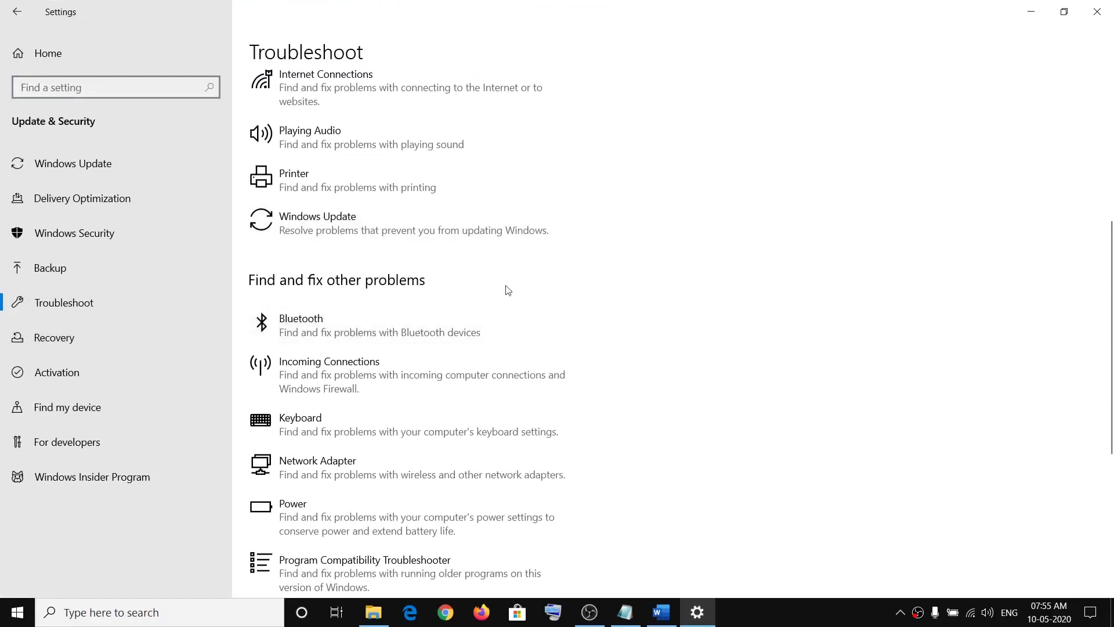
pyautogui.click(360, 226)
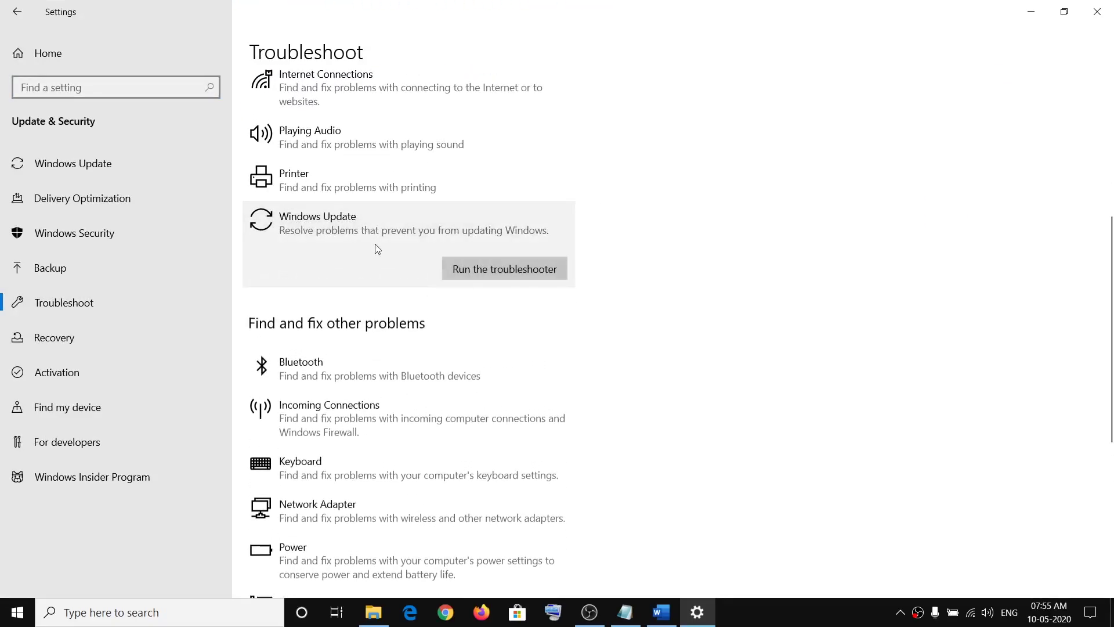
pyautogui.click(529, 275)
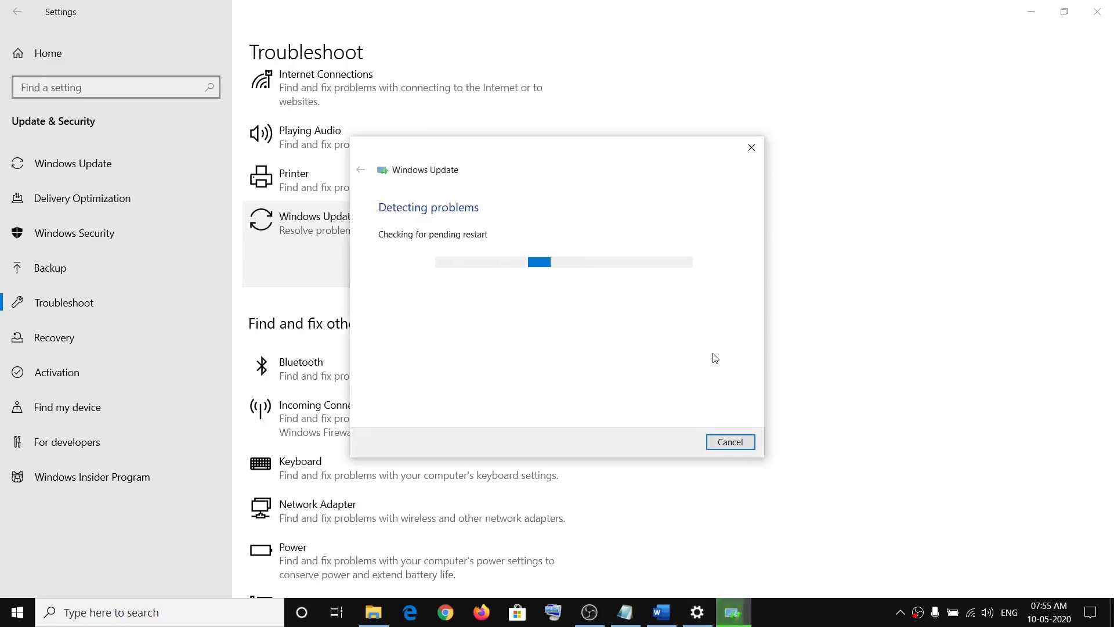
pyautogui.click(661, 613)
# - Highlight the next step in Word and launch Services as administrator via search
pyautogui.scroll(-3, 392, 310)
pyautogui.scroll(1, 391, 310)
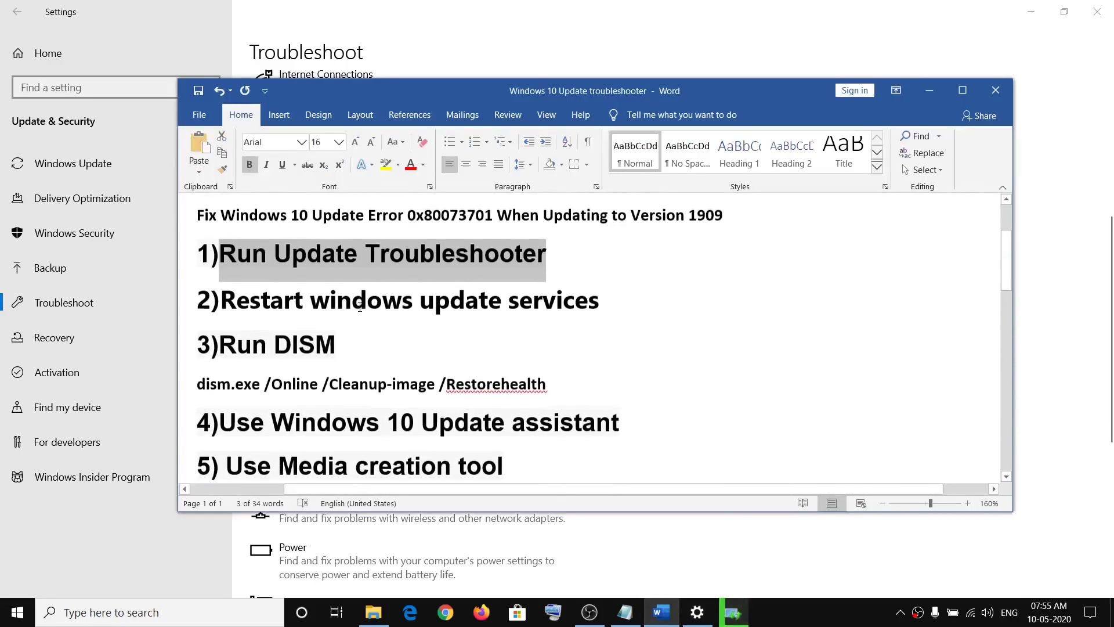
pyautogui.moveTo(221, 308); pyautogui.dragTo(598, 317)
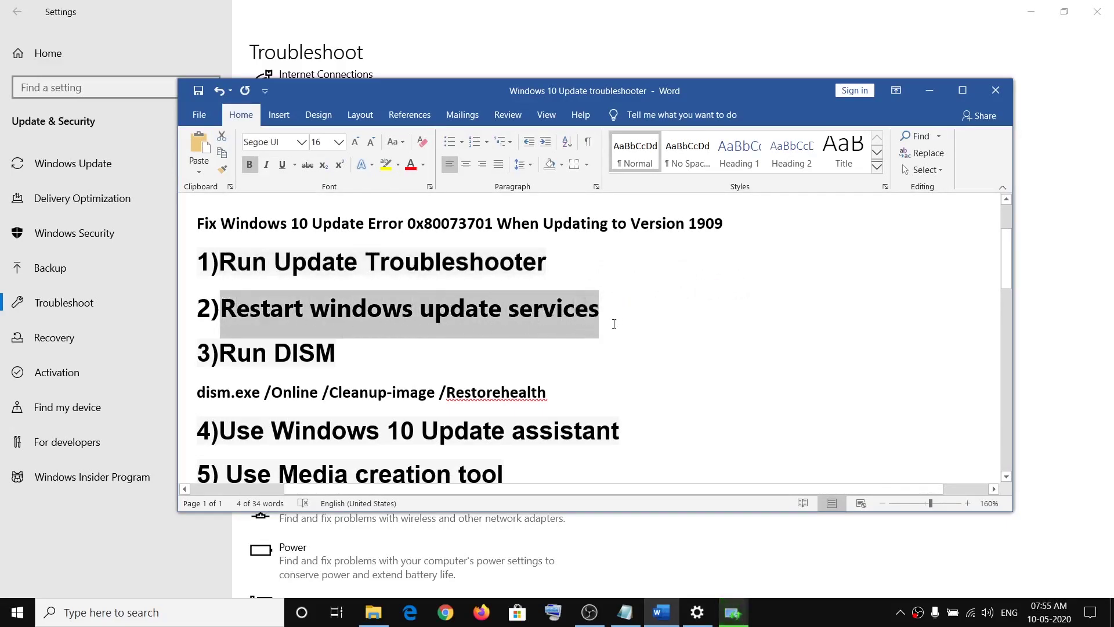
pyautogui.click(116, 613)
pyautogui.write('services')
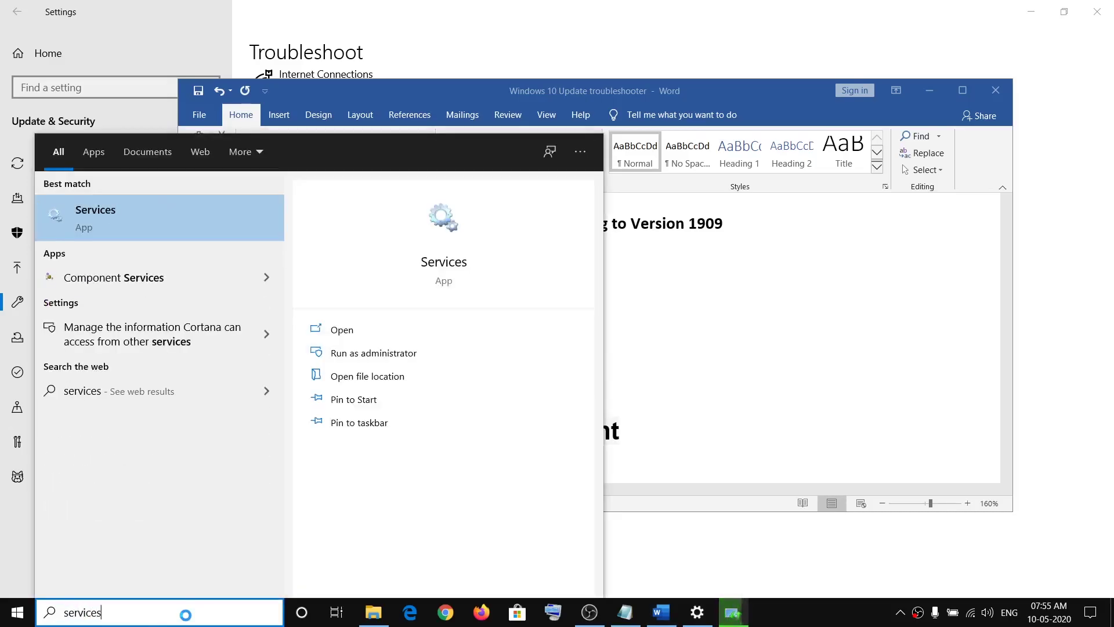
pyautogui.rightClick(135, 215)
pyautogui.click(231, 234)
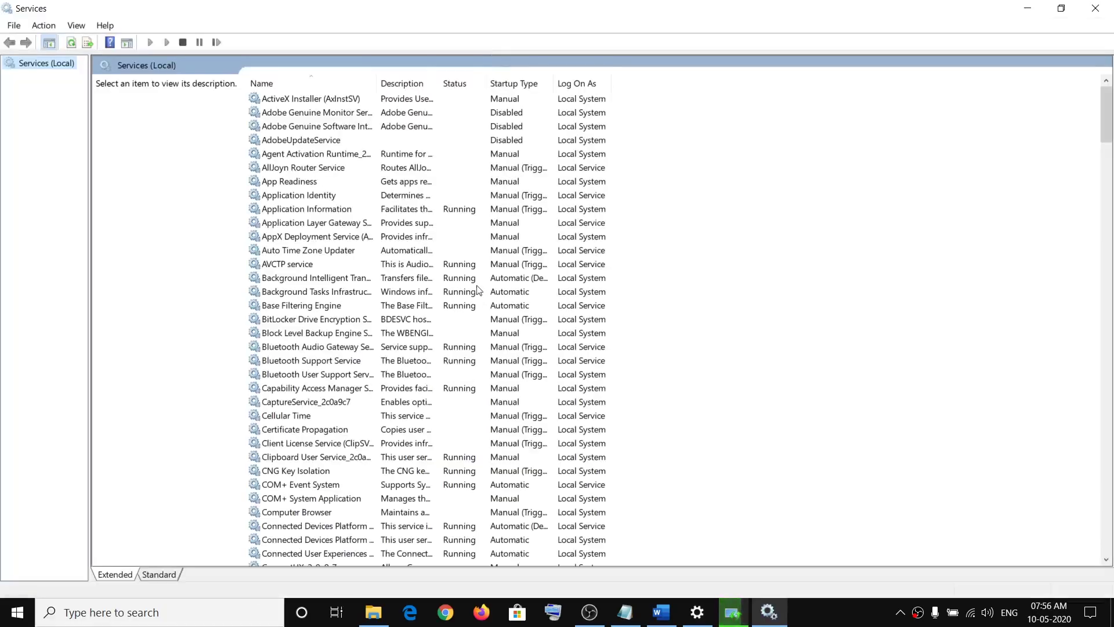
# - Select the Windows Update service in the list and close the finished troubleshooter
pyautogui.click(333, 305)
pyautogui.press('w')
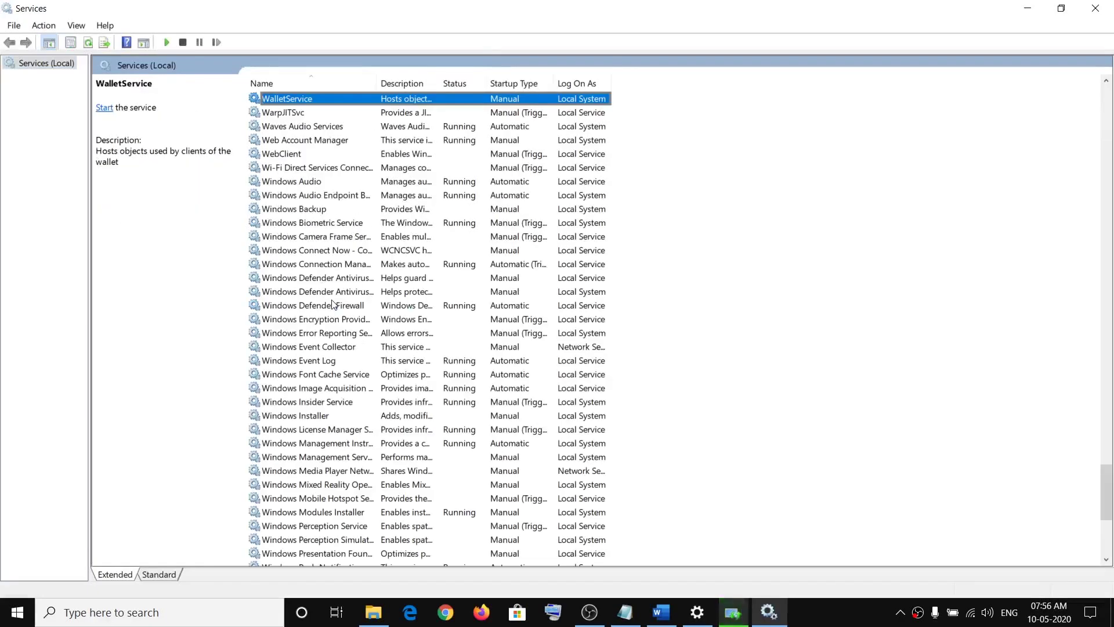
pyautogui.scroll(-3, 356, 306)
pyautogui.scroll(-4, 356, 306)
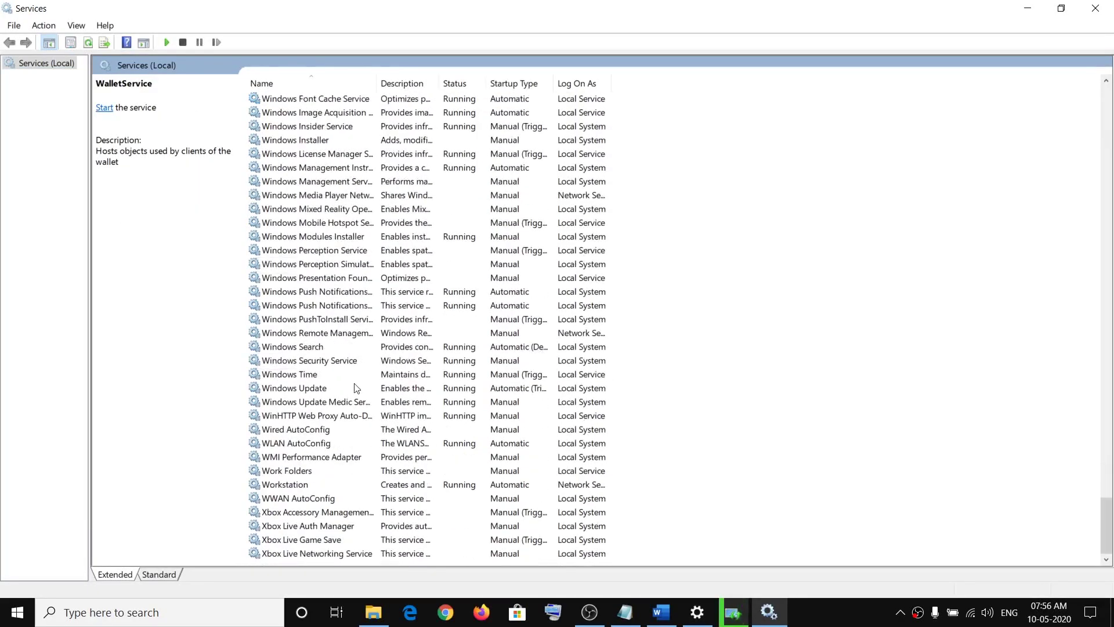
pyautogui.click(310, 389)
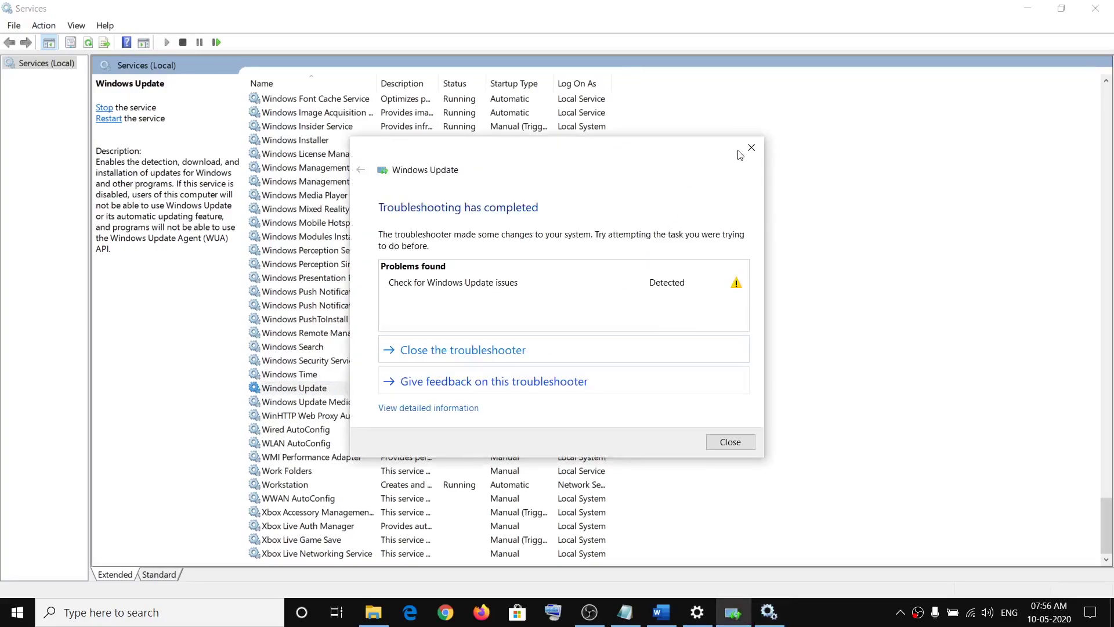
pyautogui.click(751, 148)
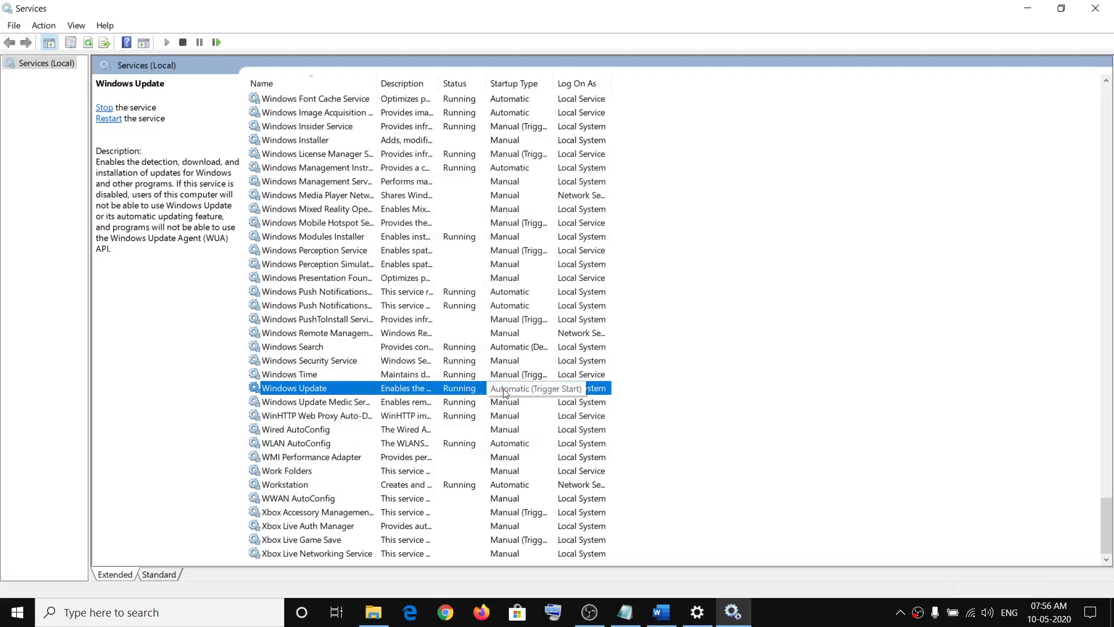
# - Set the Windows Update service startup type to Automatic and apply it
pyautogui.rightClick(401, 390)
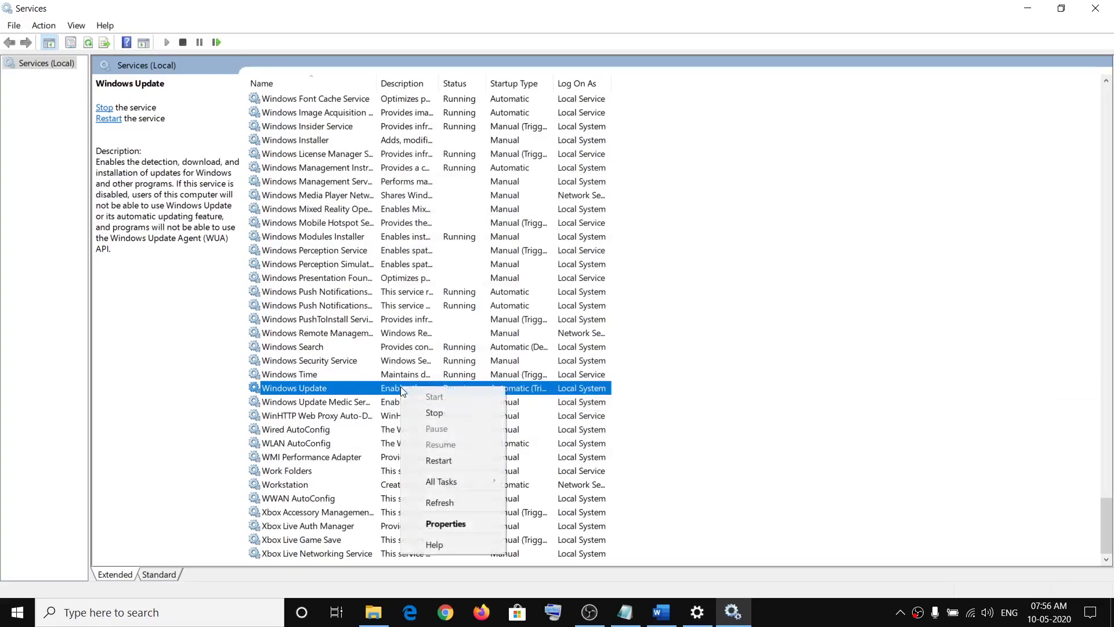
pyautogui.click(464, 524)
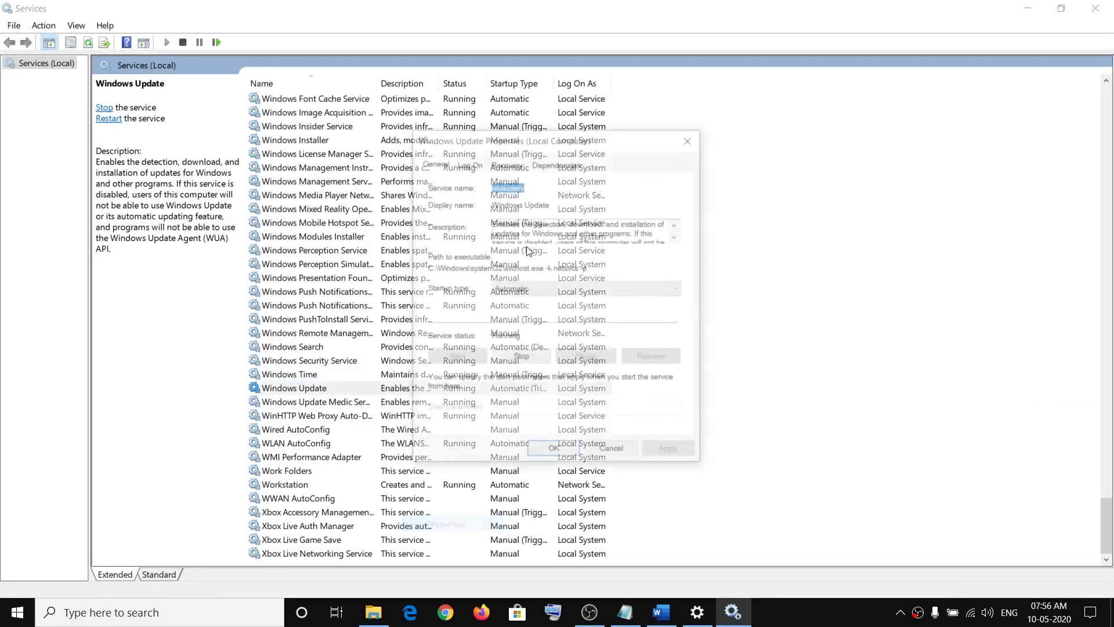
pyautogui.moveTo(618, 142); pyautogui.dragTo(647, 80)
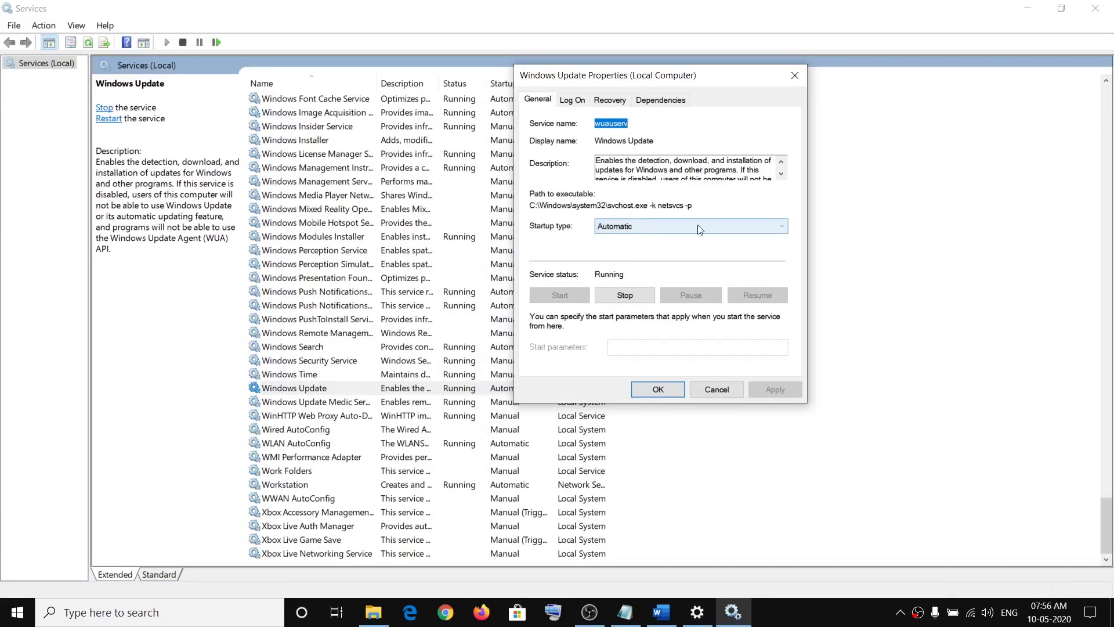
pyautogui.click(680, 231)
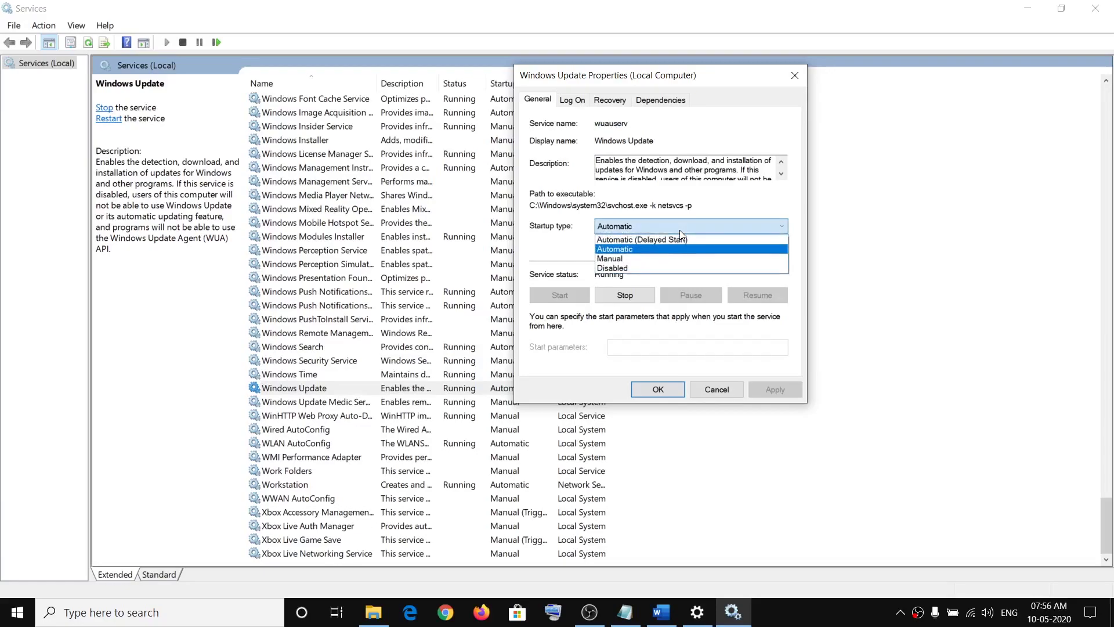
pyautogui.click(631, 250)
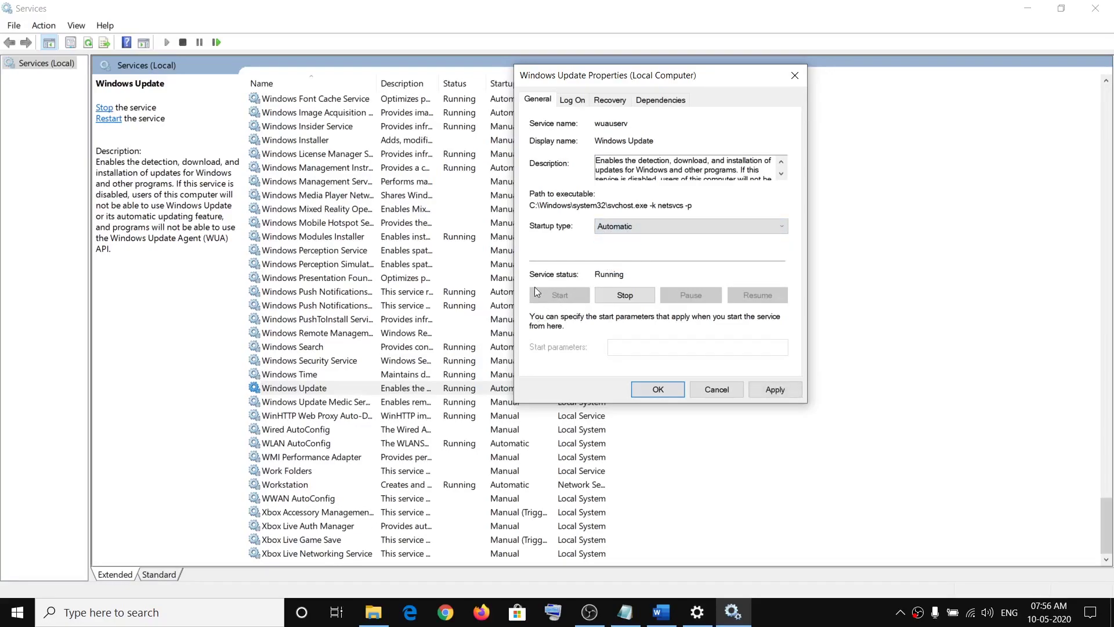
pyautogui.click(792, 393)
pyautogui.click(659, 389)
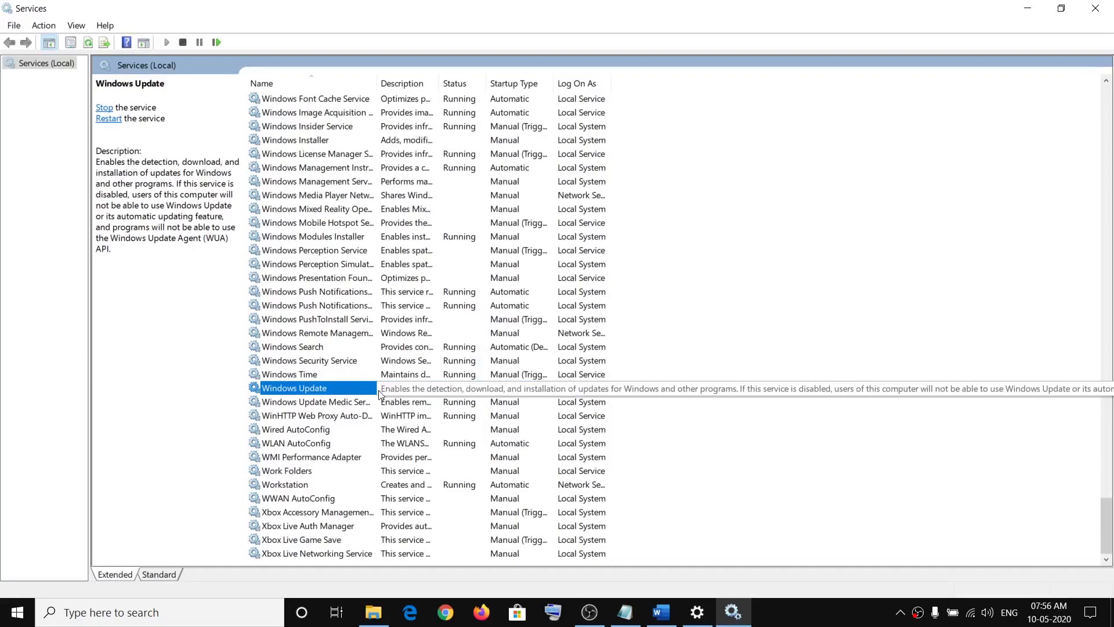
# - Restart the Windows Update service and close the Services console
pyautogui.rightClick(344, 386)
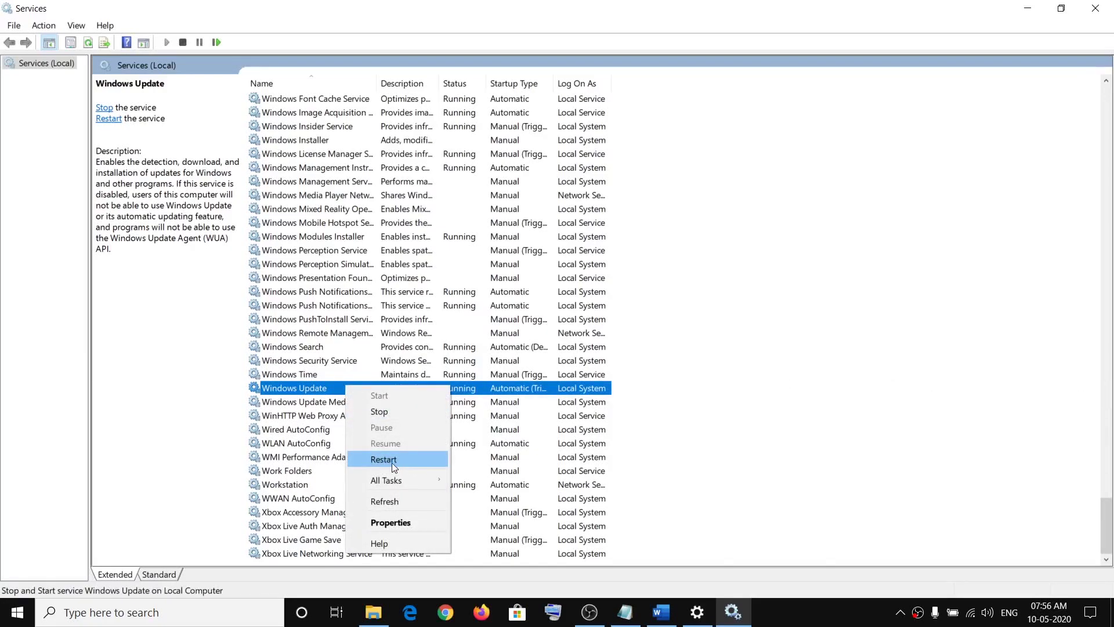
pyautogui.click(402, 460)
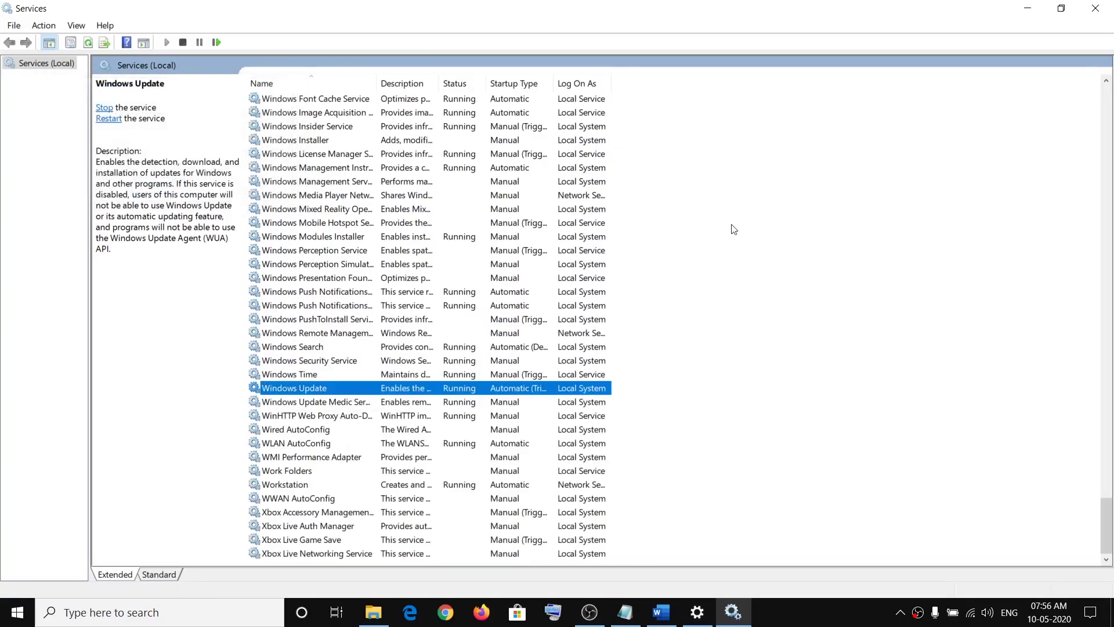
pyautogui.click(1103, 17)
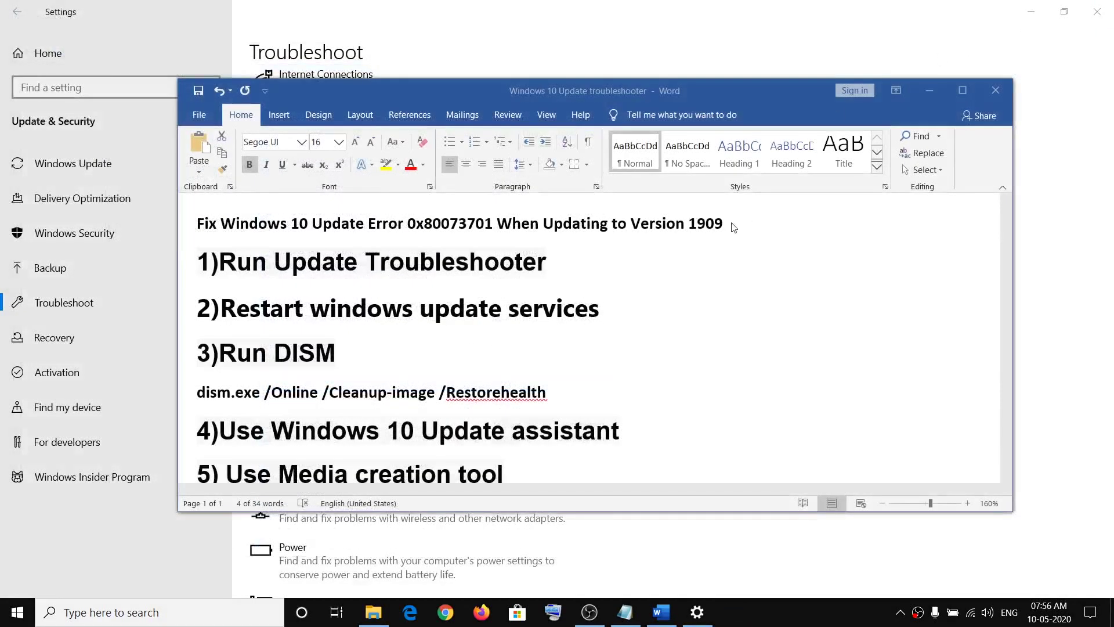
# - Highlight the Run DISM step in Word and launch Windows PowerShell as administrator
pyautogui.scroll(-1, 556, 343)
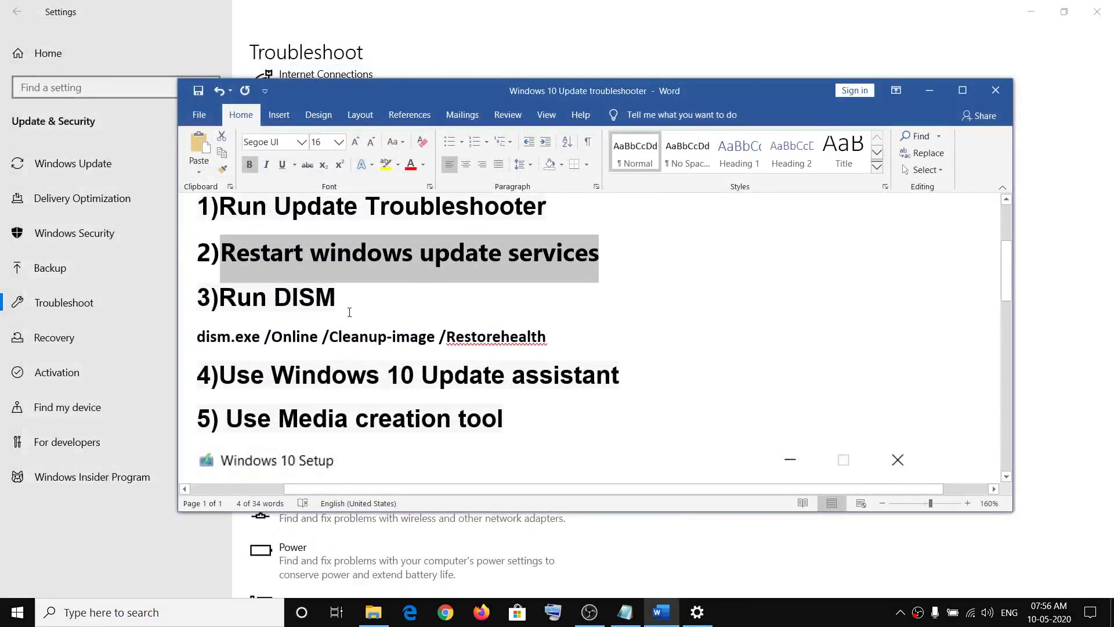
pyautogui.moveTo(219, 297); pyautogui.dragTo(335, 297)
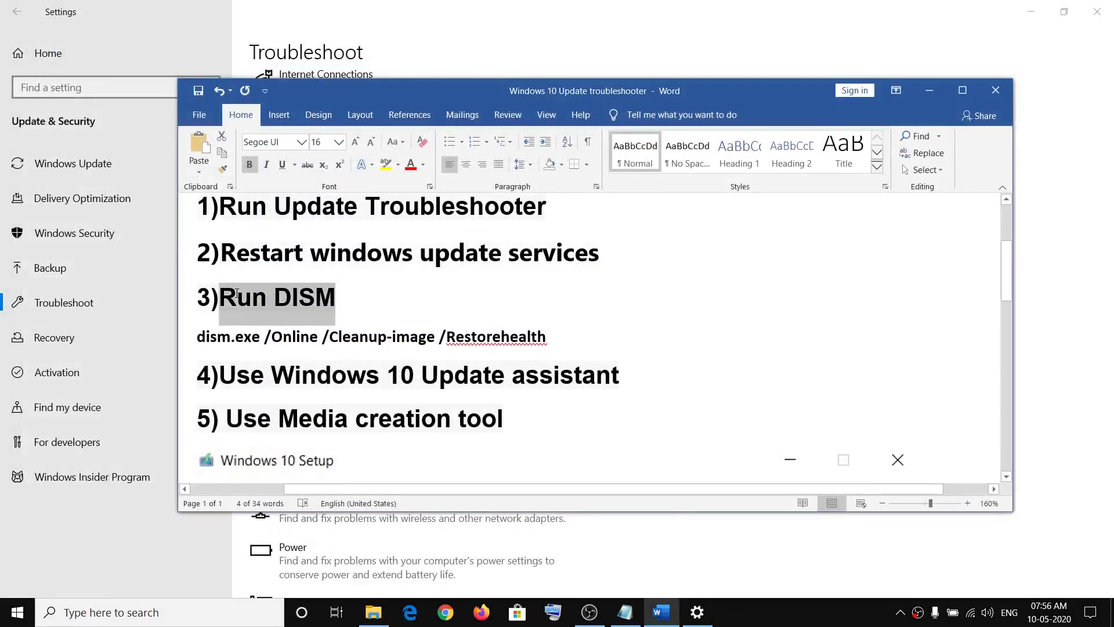
pyautogui.click(187, 622)
pyautogui.write('pow')
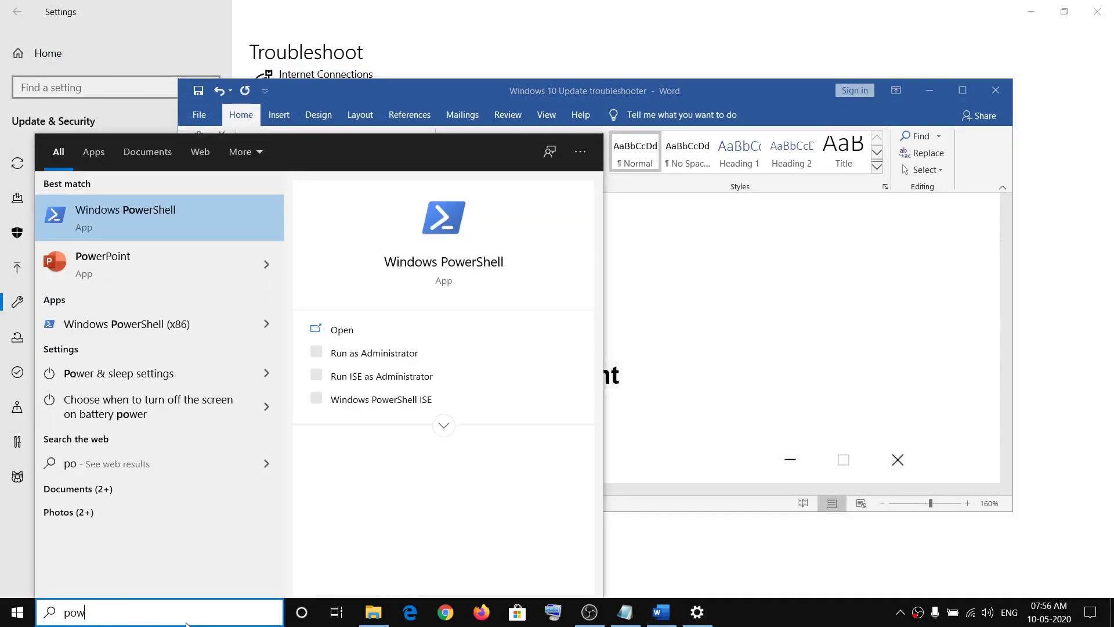
pyautogui.write('ershell')
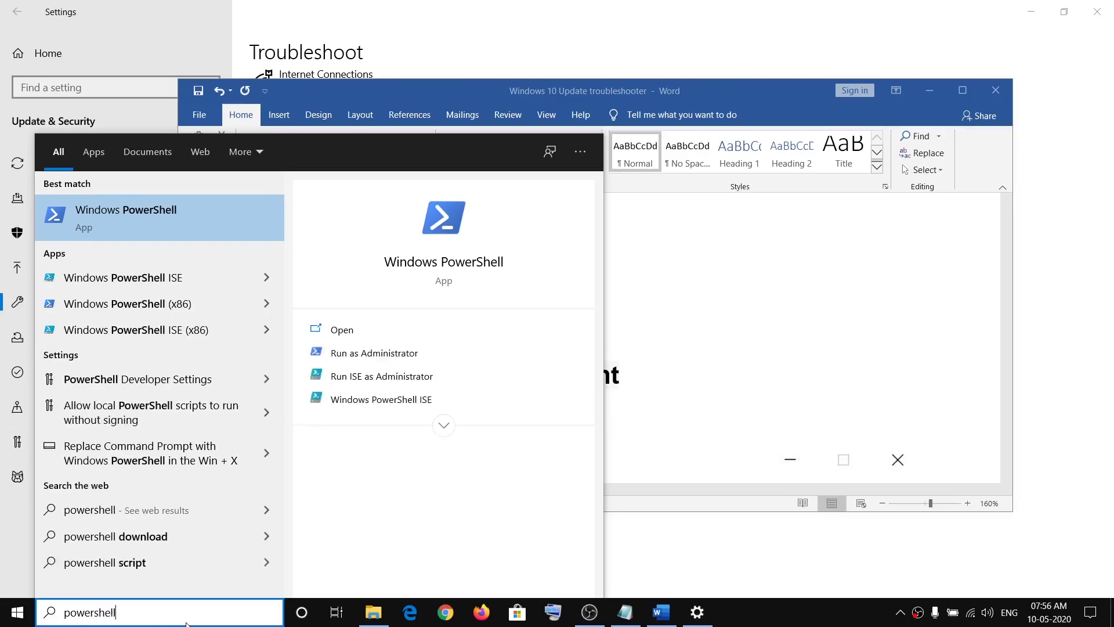
pyautogui.rightClick(161, 220)
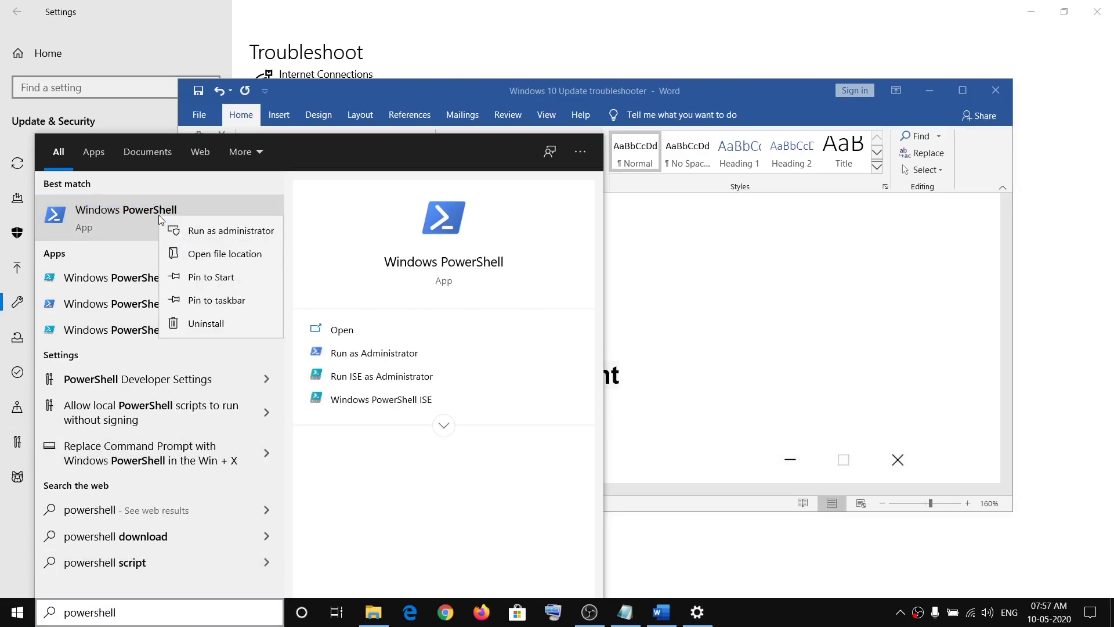
pyautogui.click(254, 235)
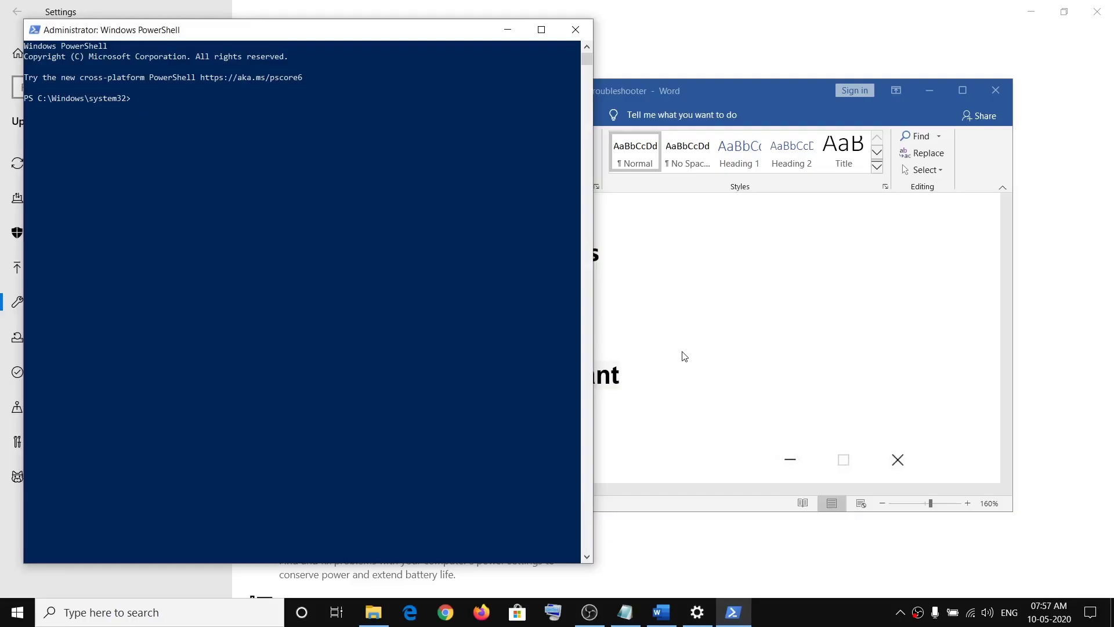
# - Copy 'dism.exe /Online /Cleanup-image /Restorehealth' from Word into admin PowerShell and run it
pyautogui.hotkey('alt', 'Tab')
pyautogui.moveTo(556, 338); pyautogui.dragTo(206, 340)
pyautogui.hotkey('ctrl', 'c')
pyautogui.click(152, 119)
pyautogui.rightClick(181, 110)
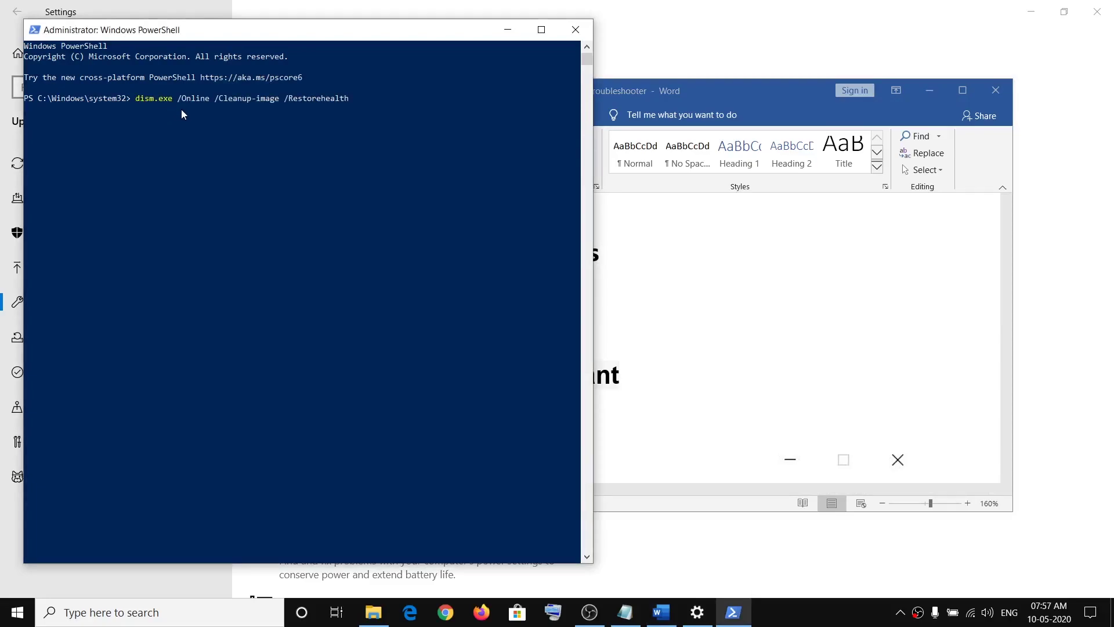
pyautogui.press('Return')
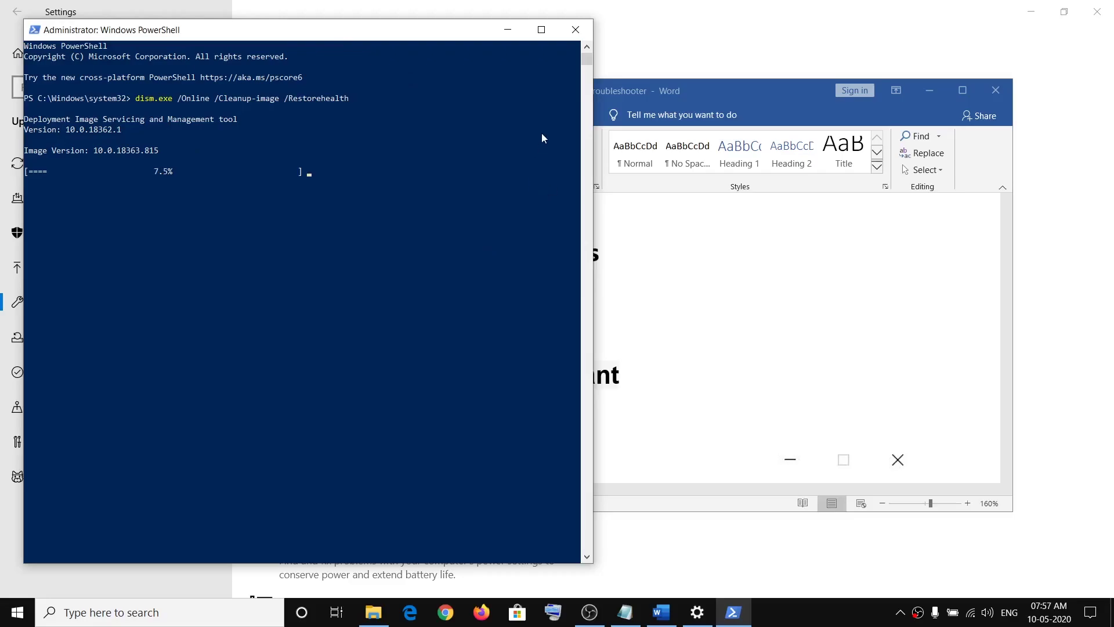
pyautogui.hotkey('alt', 'Tab')
# - Highlight the 'Use Windows 10 Update assistant' step in Word, then bring up a new Chrome tab
pyautogui.scroll(-1, 457, 314)
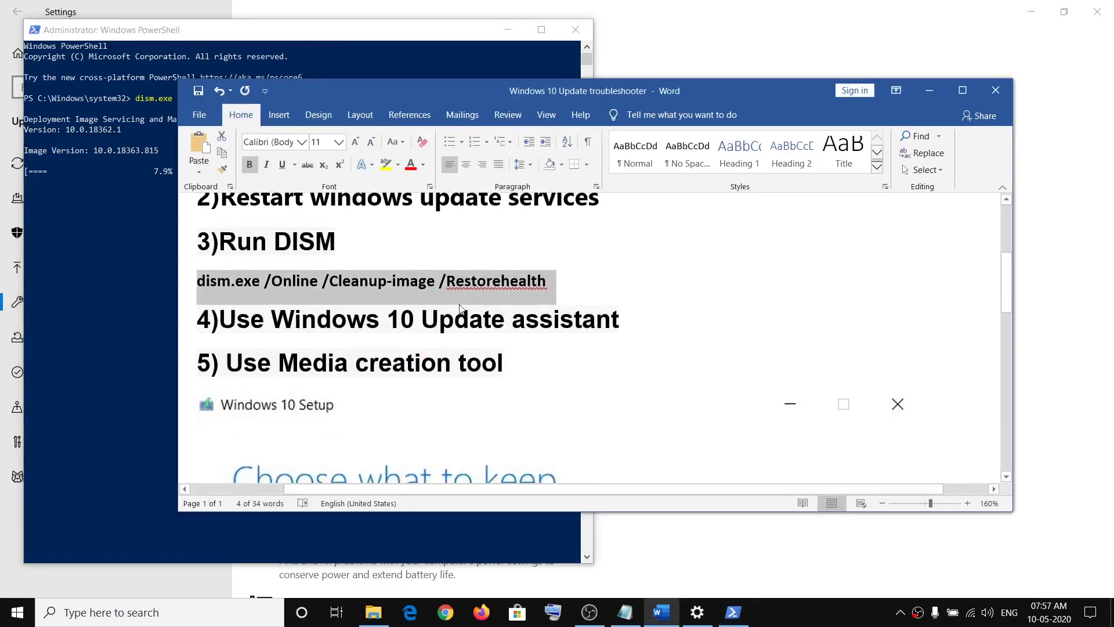
pyautogui.moveTo(308, 323); pyautogui.dragTo(620, 321)
pyautogui.press('Right')
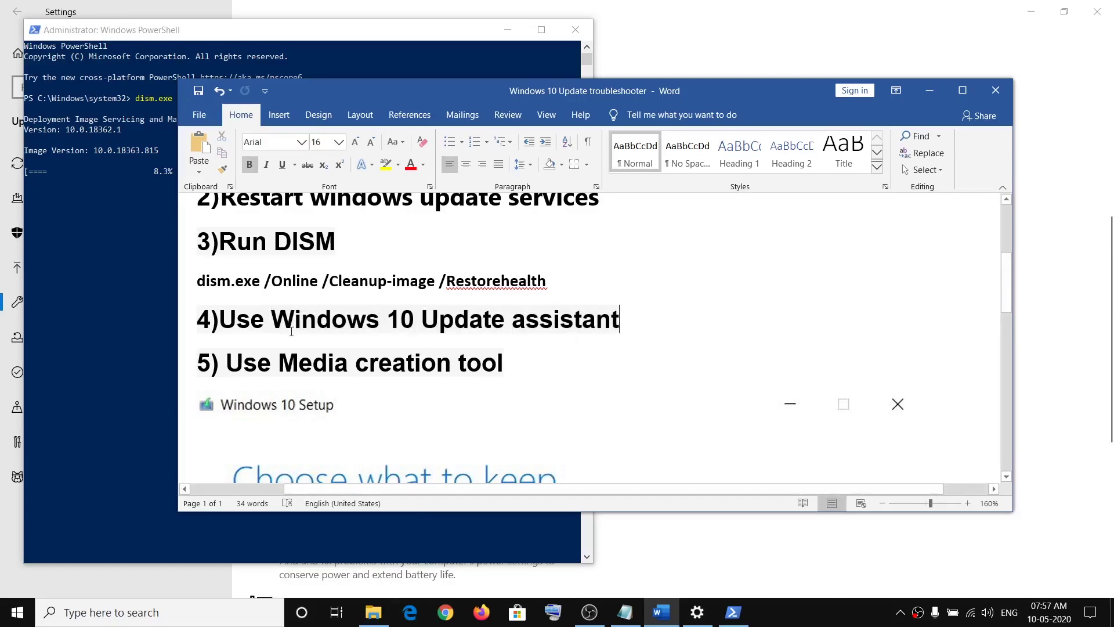
pyautogui.click(445, 612)
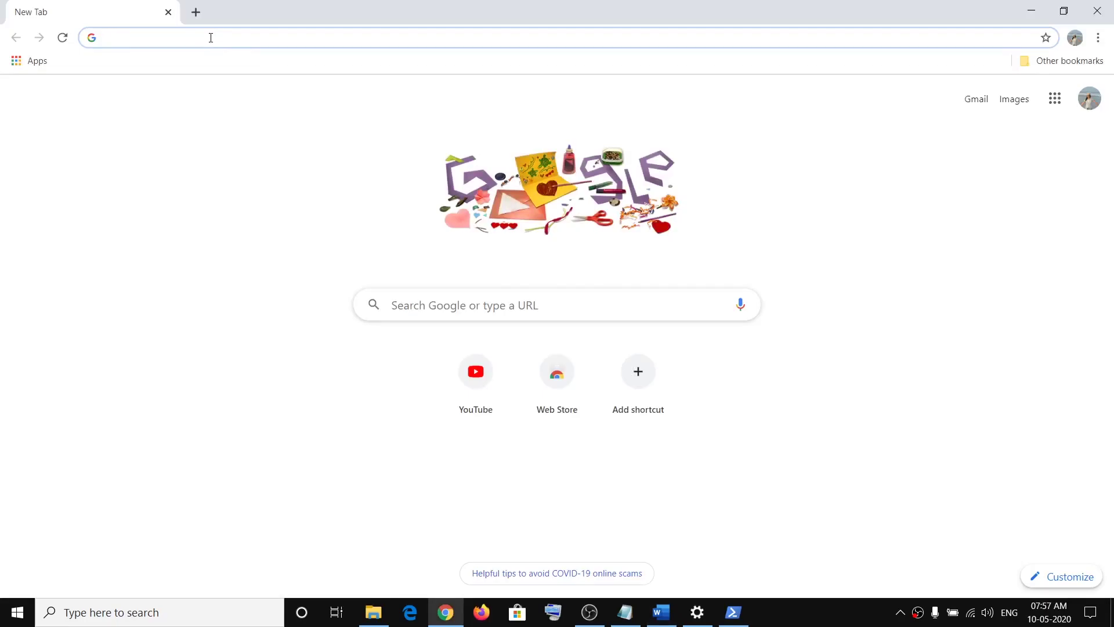
# - Google 'media creation tool' and open the microsoft.com Download Windows 10 result
pyautogui.write('media')
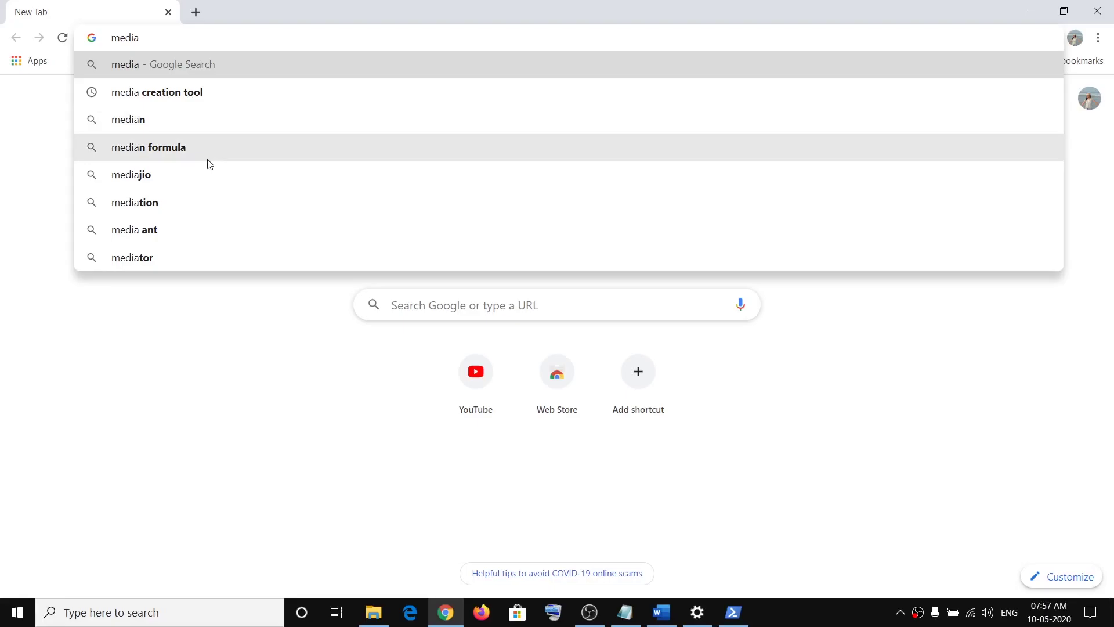
pyautogui.click(215, 92)
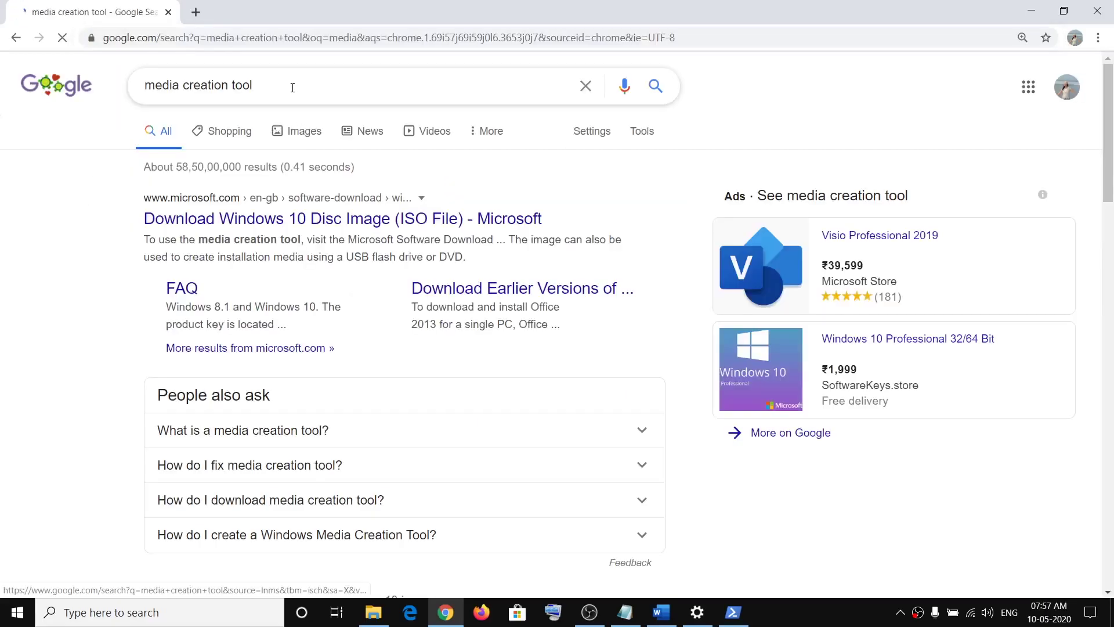
pyautogui.moveTo(294, 85); pyautogui.dragTo(143, 85)
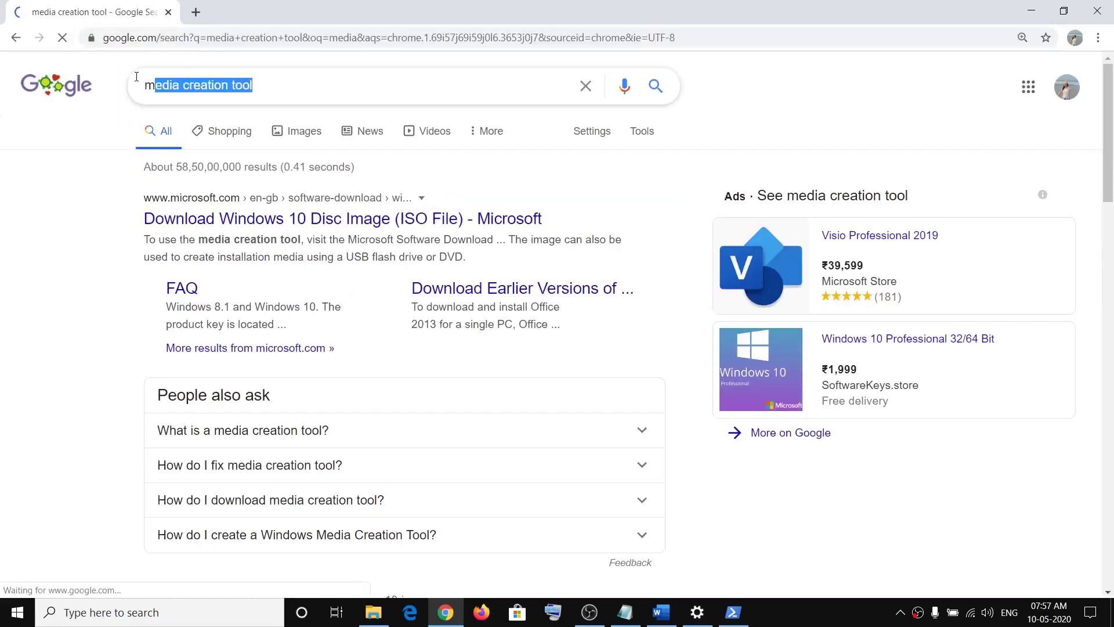
pyautogui.click(67, 209)
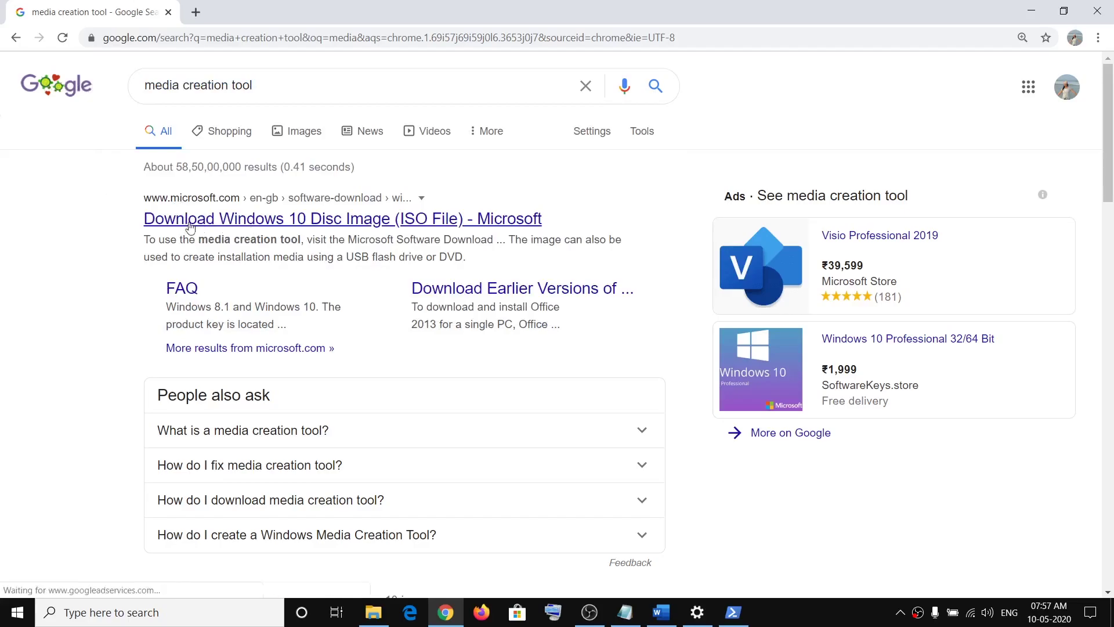
pyautogui.click(368, 225)
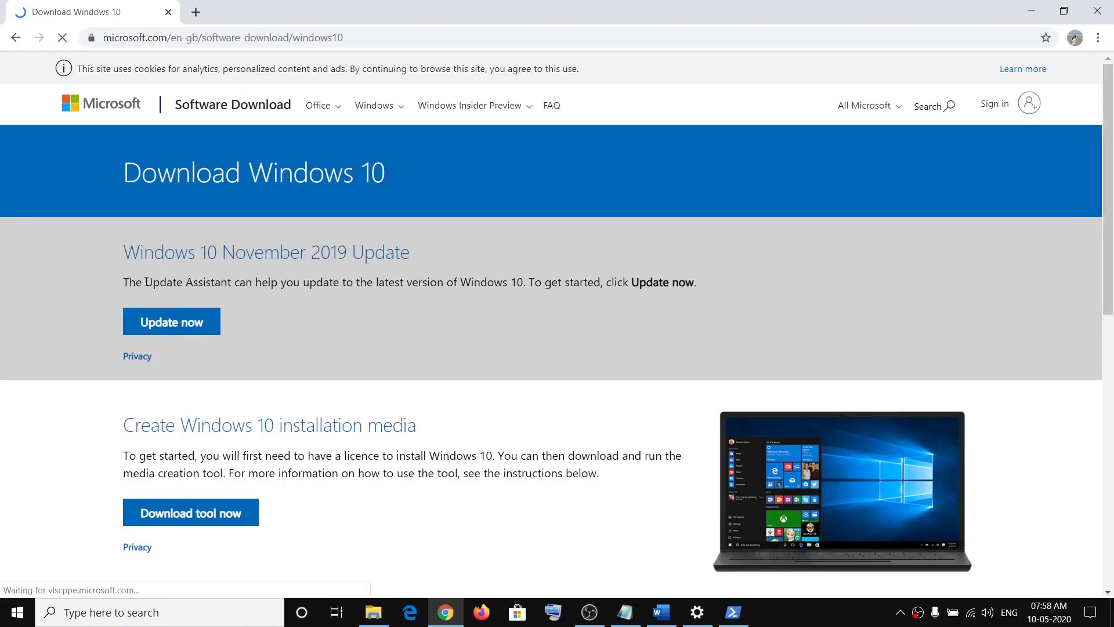
# - Download and run Windows10Upgrade9252.exe, then exit once it reports Windows 10 is up to date
pyautogui.moveTo(146, 282); pyautogui.dragTo(236, 284)
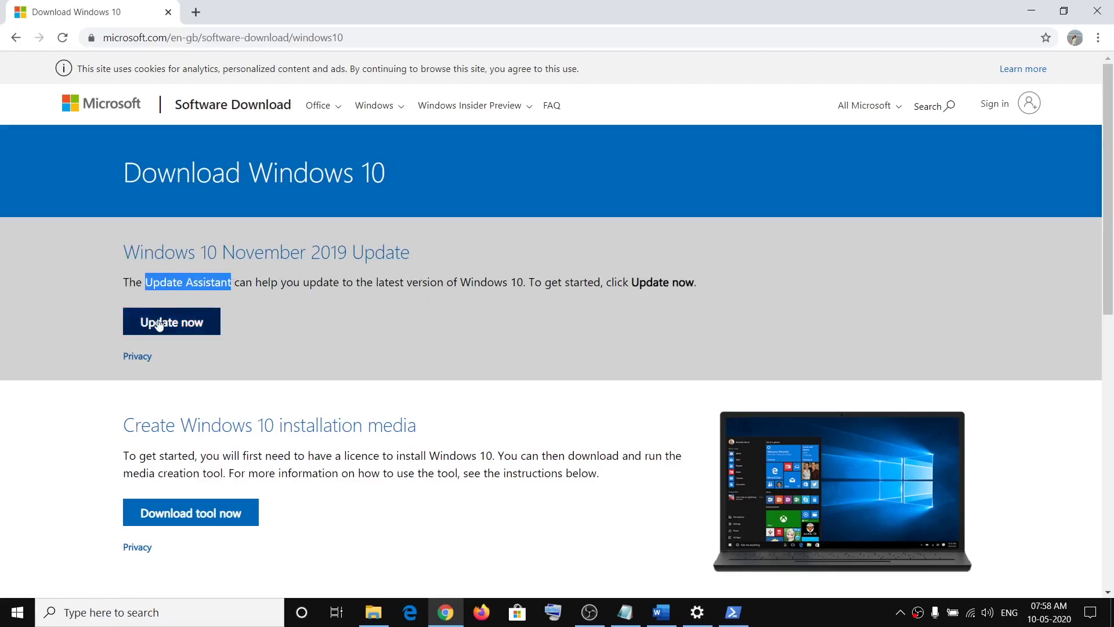
pyautogui.click(182, 329)
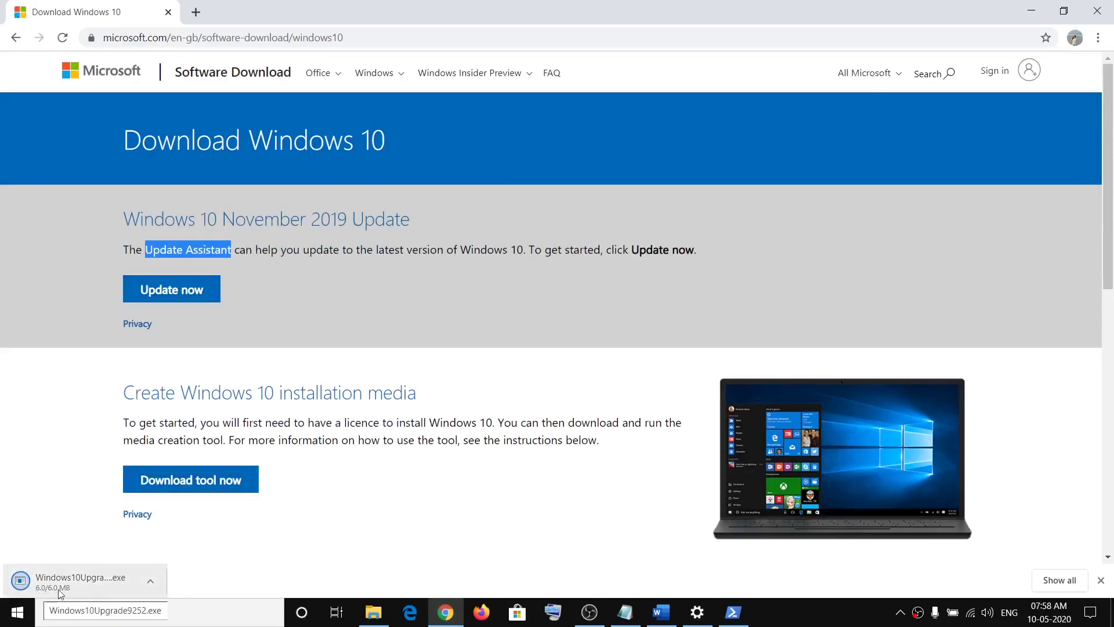
pyautogui.click(44, 583)
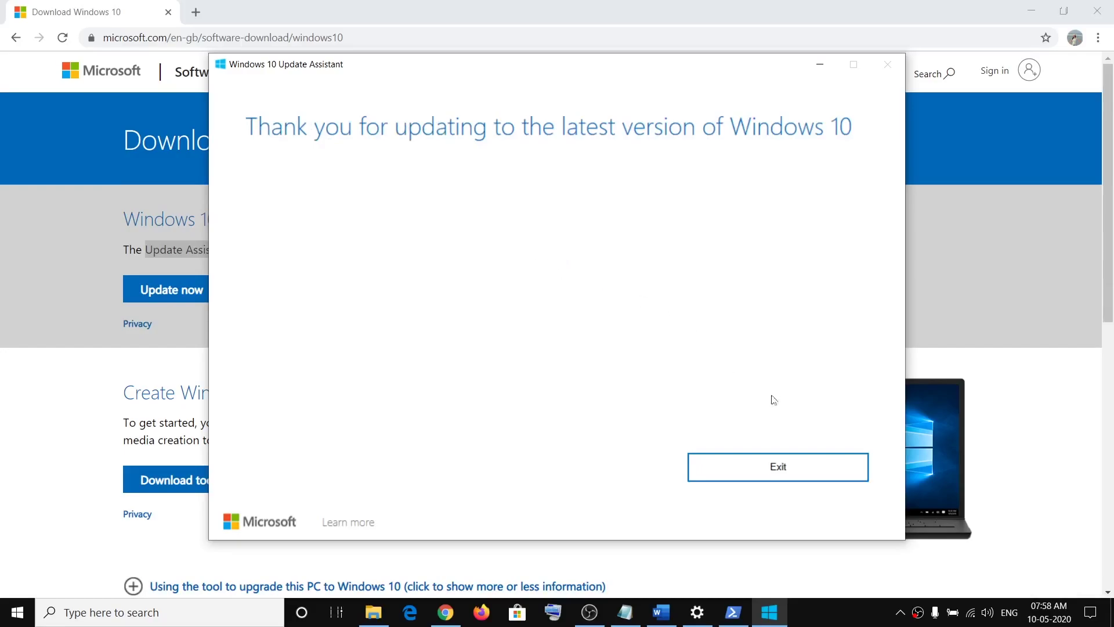
pyautogui.click(800, 473)
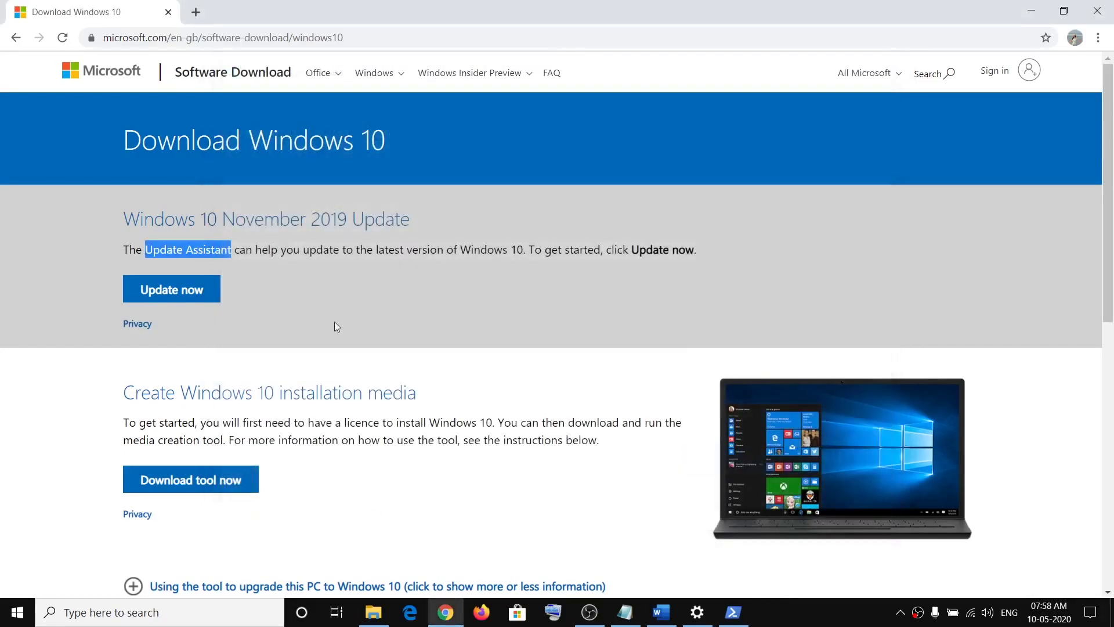
# - Download MediaCreationTool1909.exe with Download tool now and launch it from the download shelf
pyautogui.scroll(-1, 399, 304)
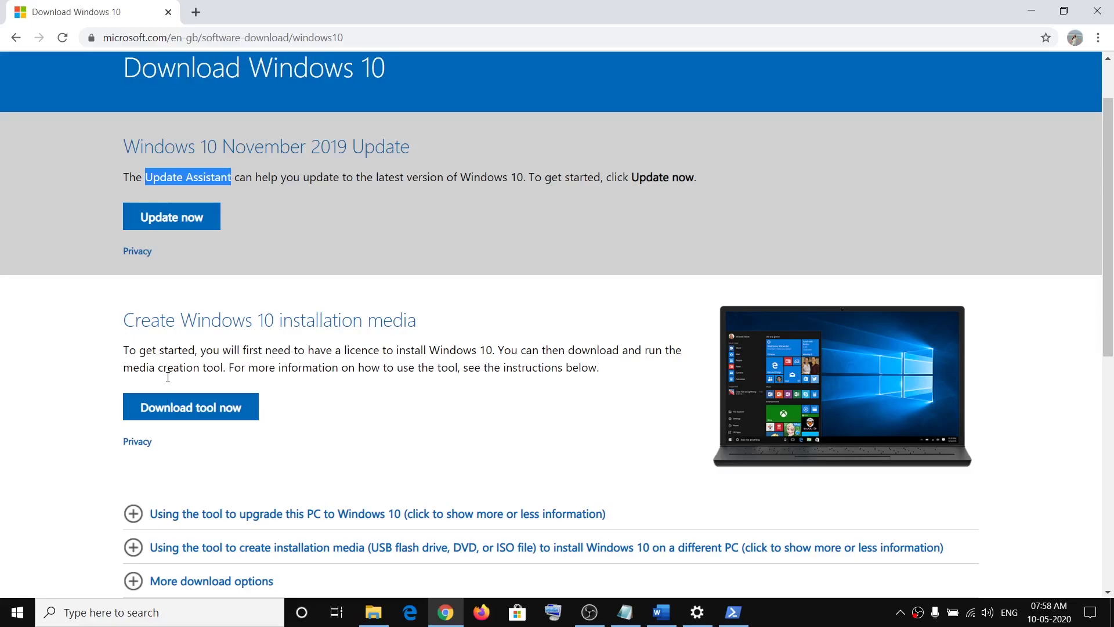
pyautogui.moveTo(123, 369); pyautogui.dragTo(224, 373)
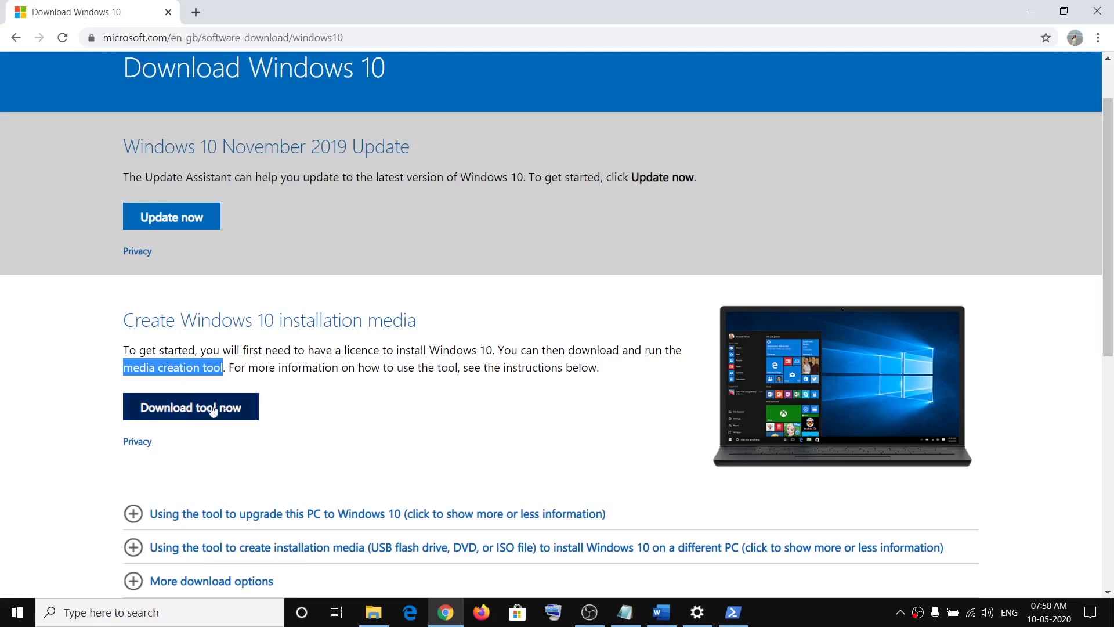
pyautogui.click(193, 414)
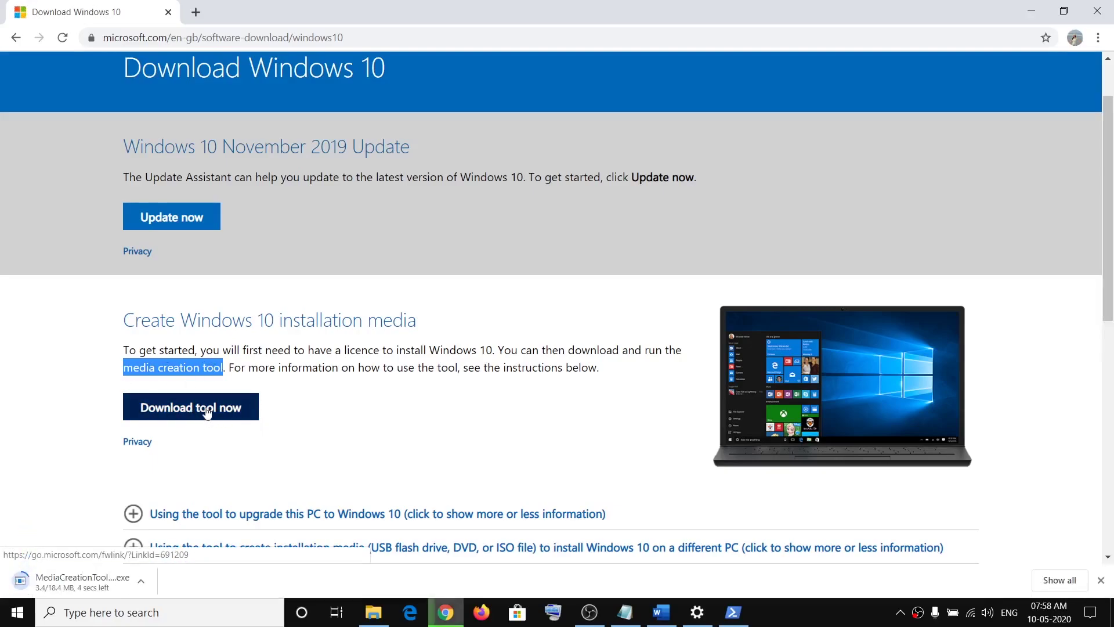
pyautogui.click(46, 585)
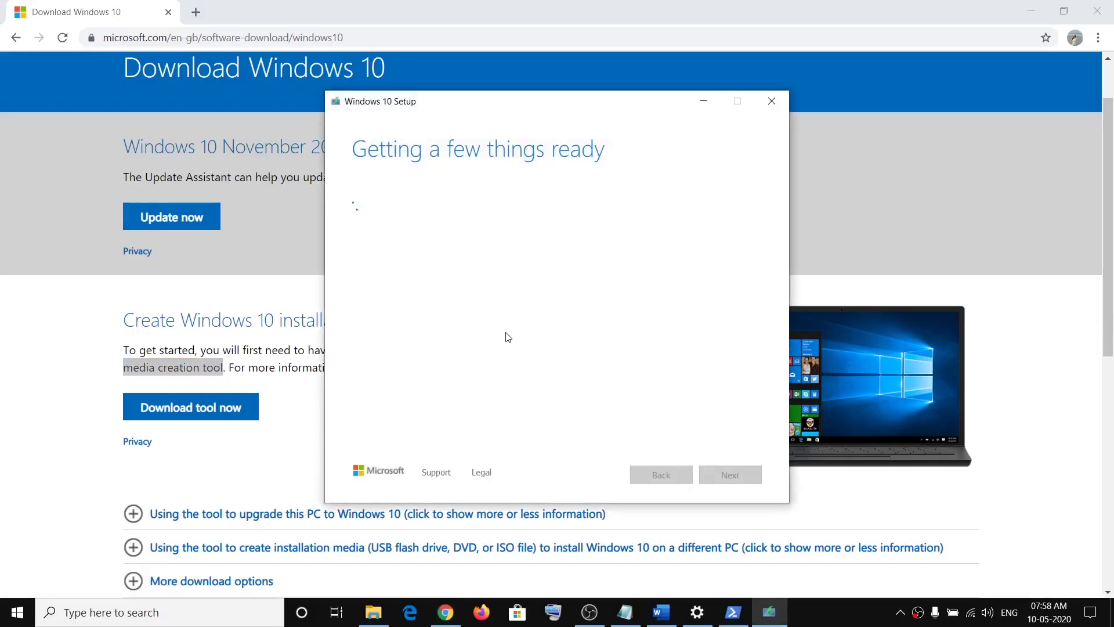
# - Shift the Windows 10 Setup window slightly left and accept the license terms
pyautogui.moveTo(447, 105); pyautogui.dragTo(419, 109)
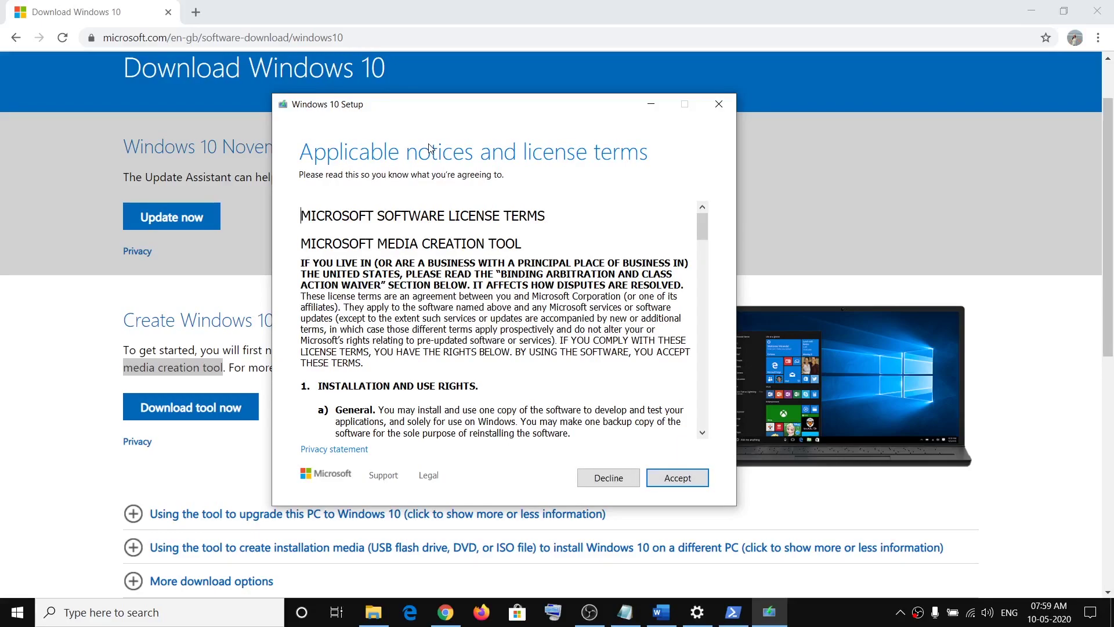
pyautogui.click(677, 483)
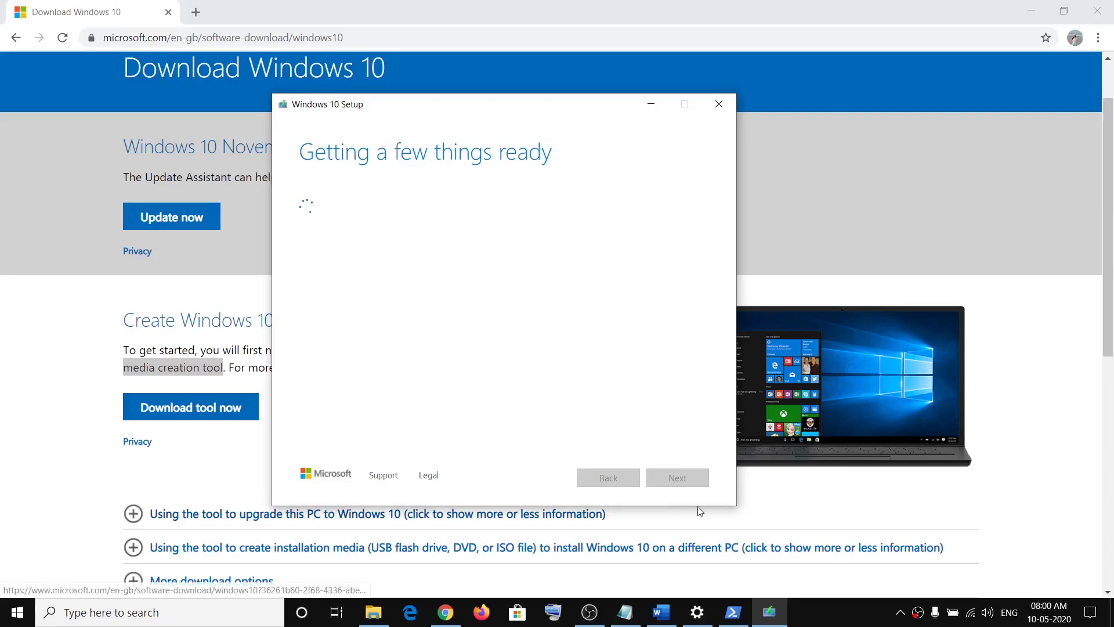
# - Bring Word's notes forward to the 'Choose what to keep' screenshot under step 5, Media Creation Tool
pyautogui.click(662, 613)
pyautogui.scroll(-5, 442, 360)
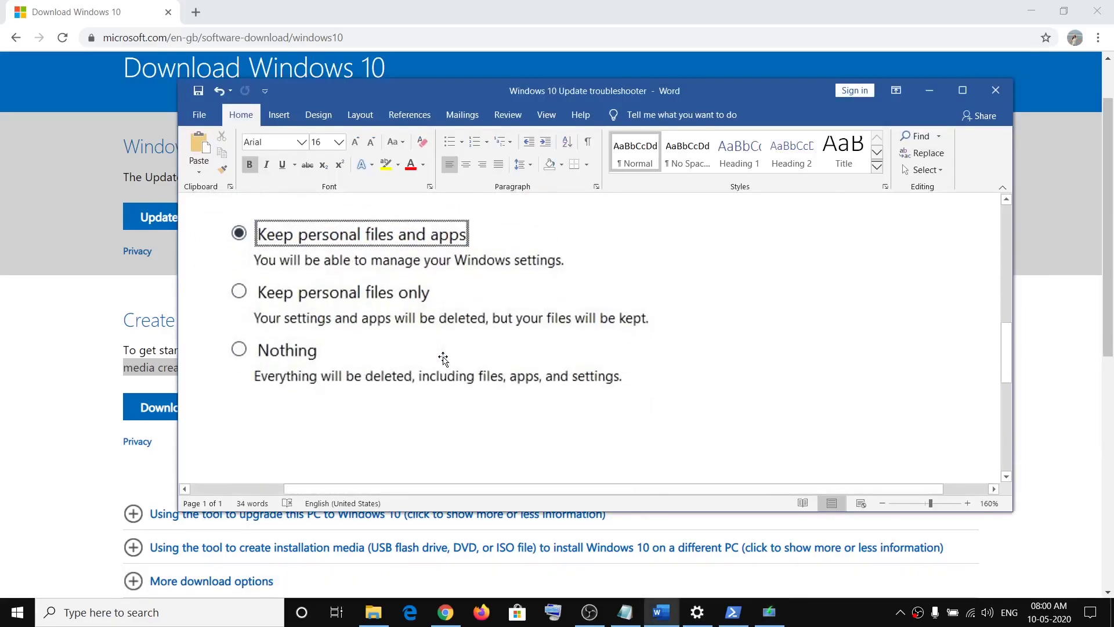
pyautogui.scroll(2, 383, 356)
pyautogui.scroll(1, 325, 360)
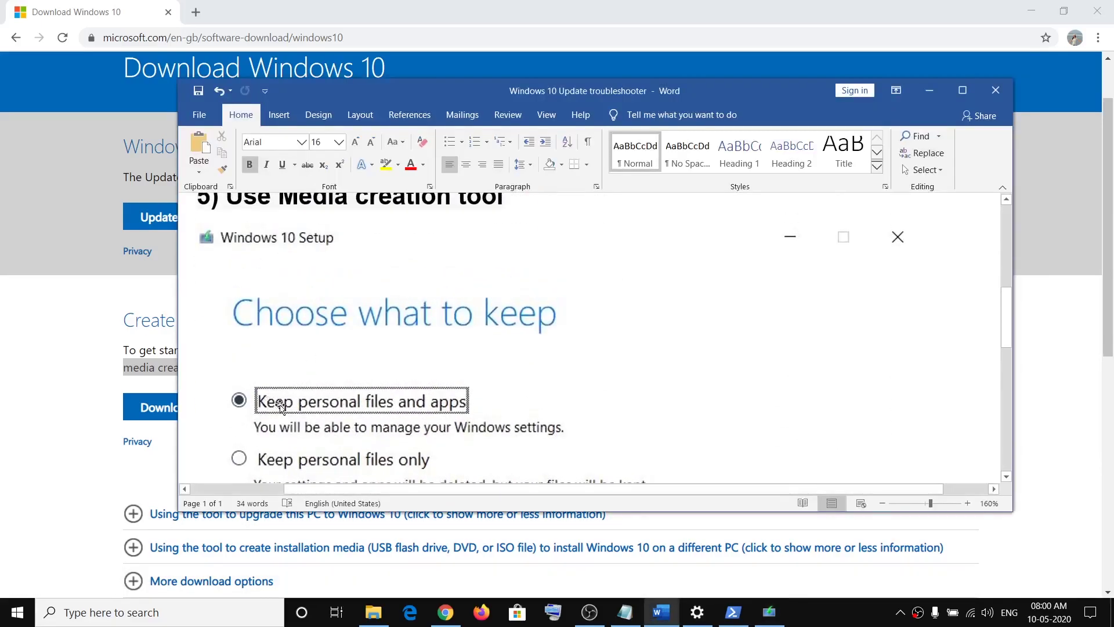
pyautogui.scroll(-1, 477, 413)
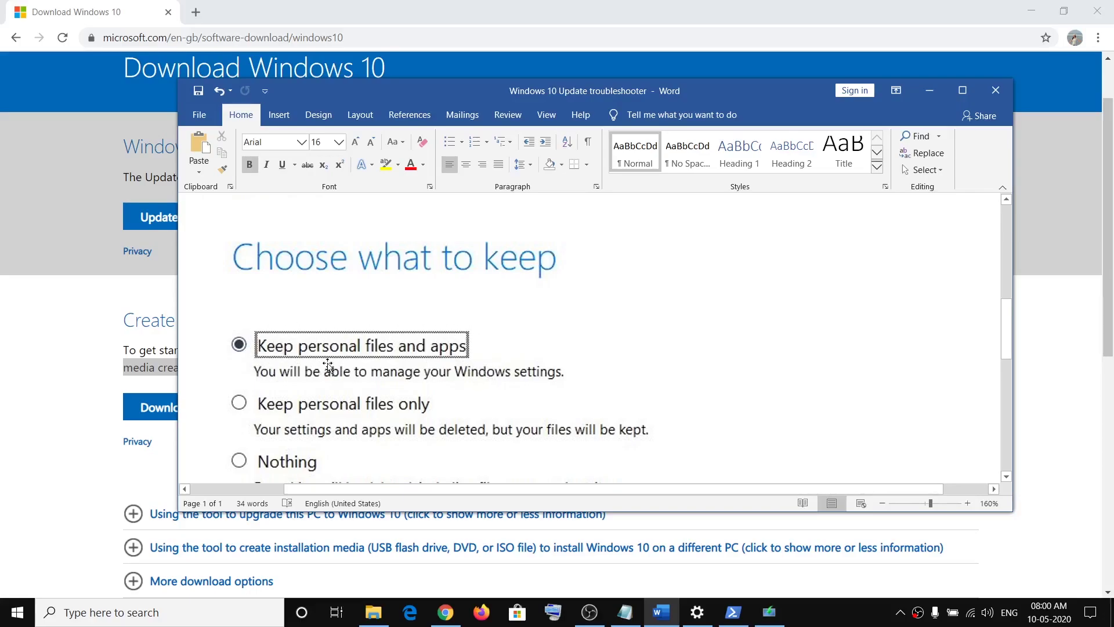
pyautogui.scroll(1, 428, 377)
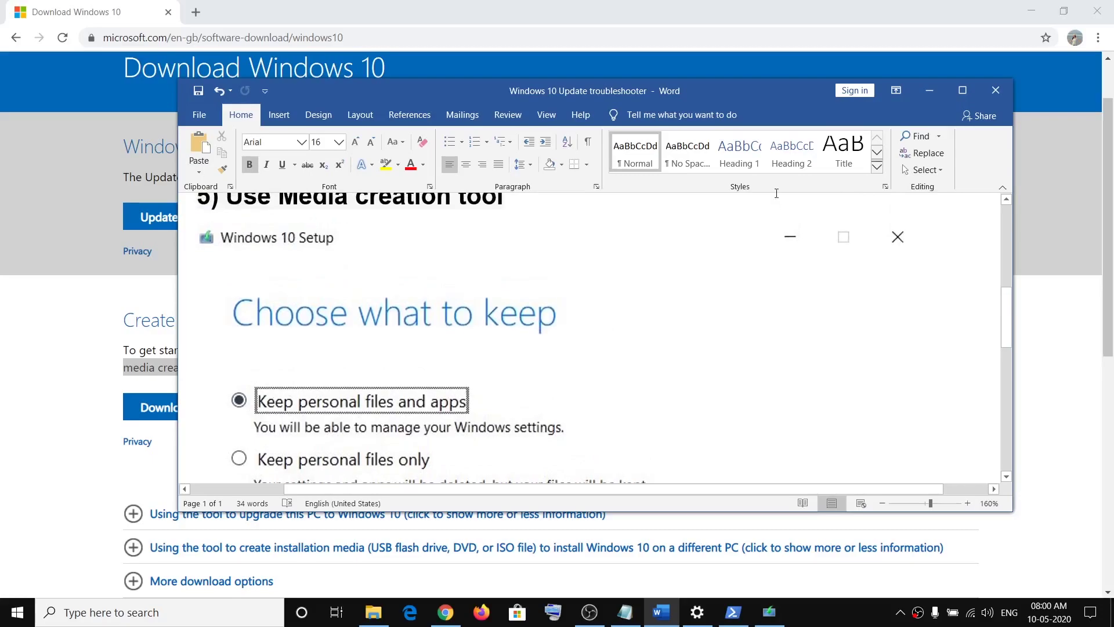
# - Minimise Word and continue Windows 10 Setup with 'Upgrade this PC now' to start downloading
pyautogui.click(935, 90)
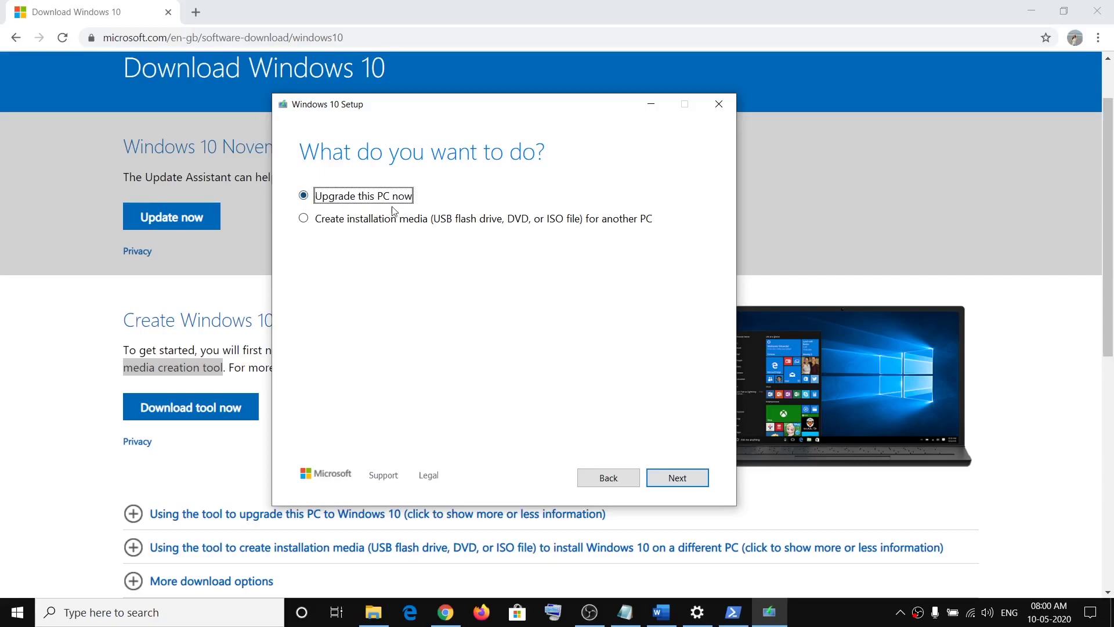
pyautogui.click(677, 481)
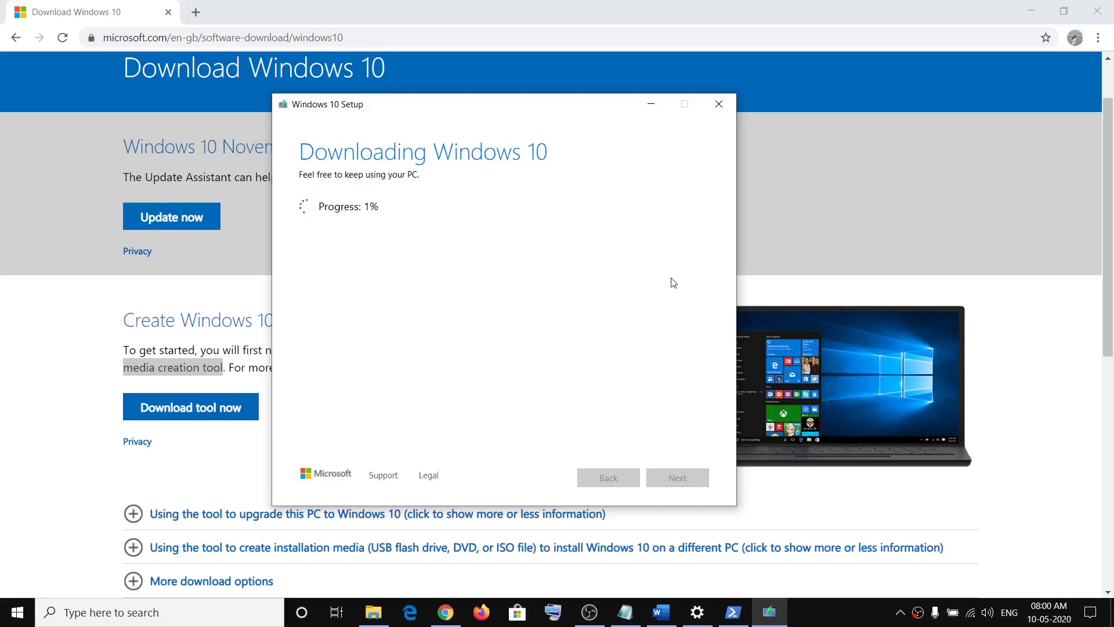
# - Return to Word's notes at the screenshot with 'Keep personal files and apps' selected
pyautogui.click(661, 611)
pyautogui.scroll(-2, 497, 349)
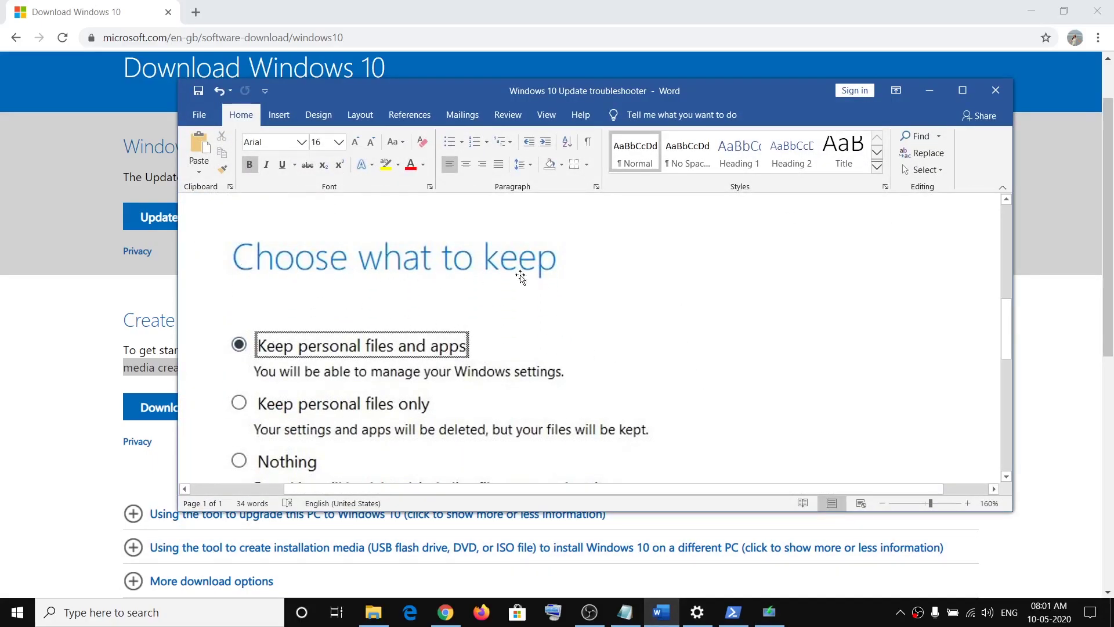
pyautogui.scroll(-4, 554, 284)
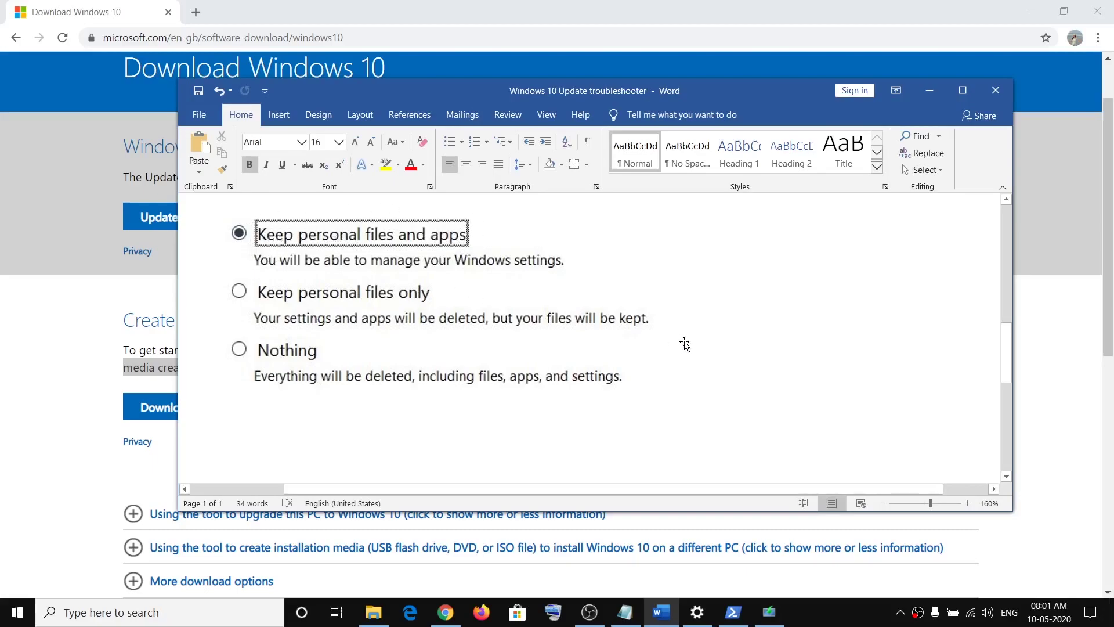
pyautogui.scroll(-1, 579, 319)
pyautogui.scroll(2, 370, 274)
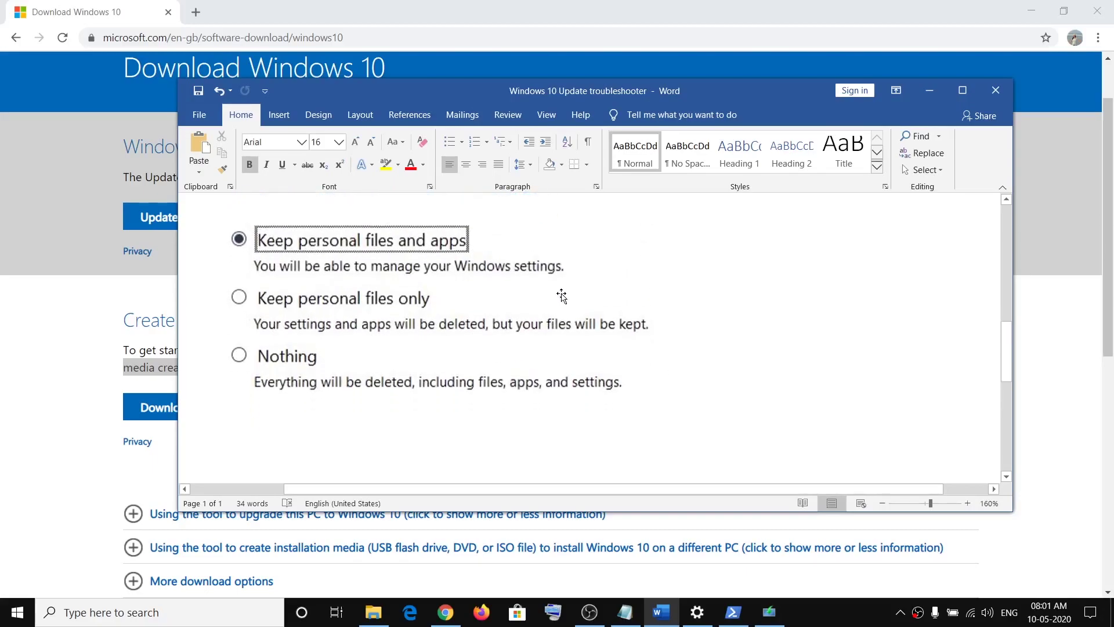
pyautogui.scroll(-5, 559, 293)
pyautogui.scroll(4, 658, 345)
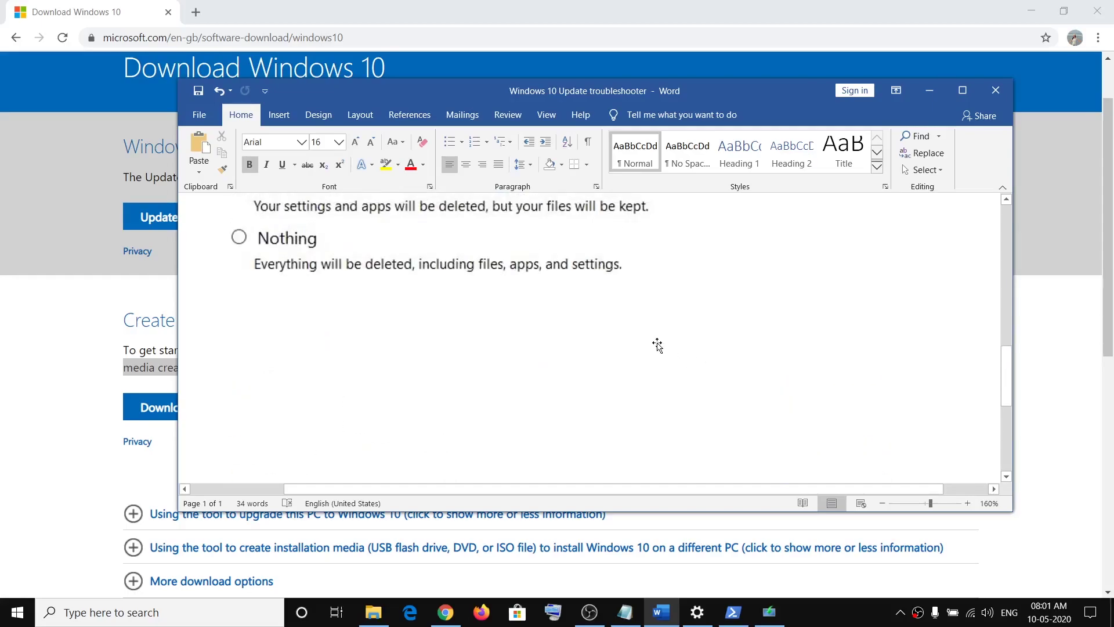
pyautogui.scroll(2, 658, 345)
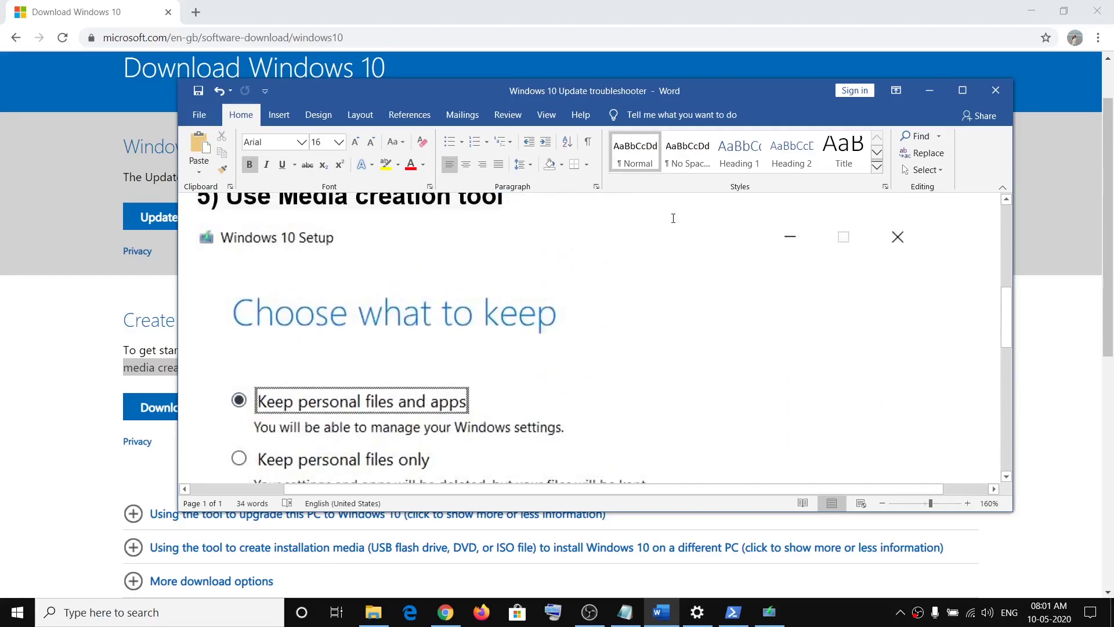